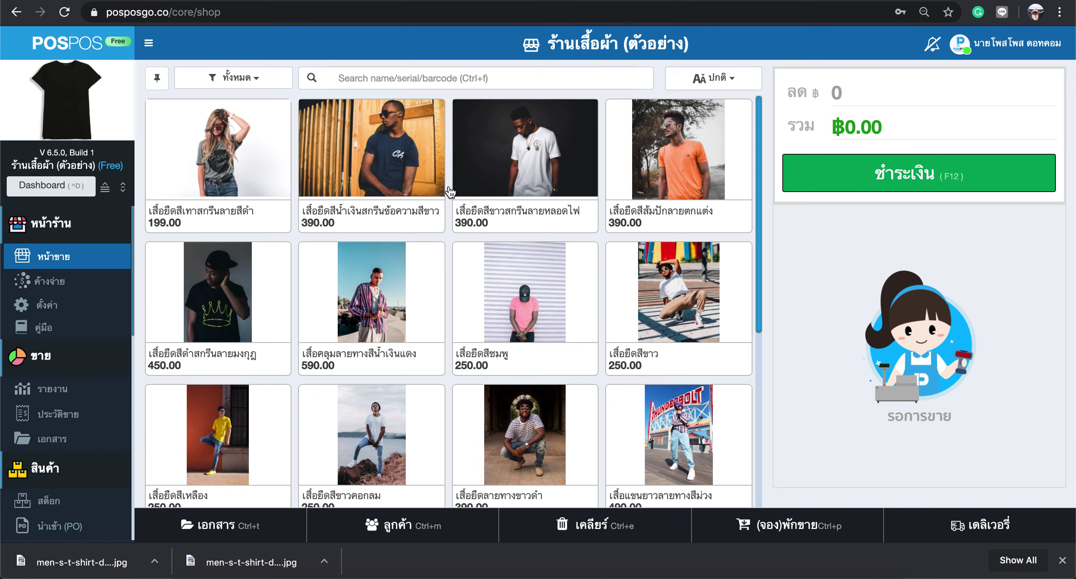
Add the white light-bulb print T-shirt (เสื้อยืดสีขาวสกรีนลายหลอดไฟ) to the sale and browse the product catalogue
left_click(542, 185)
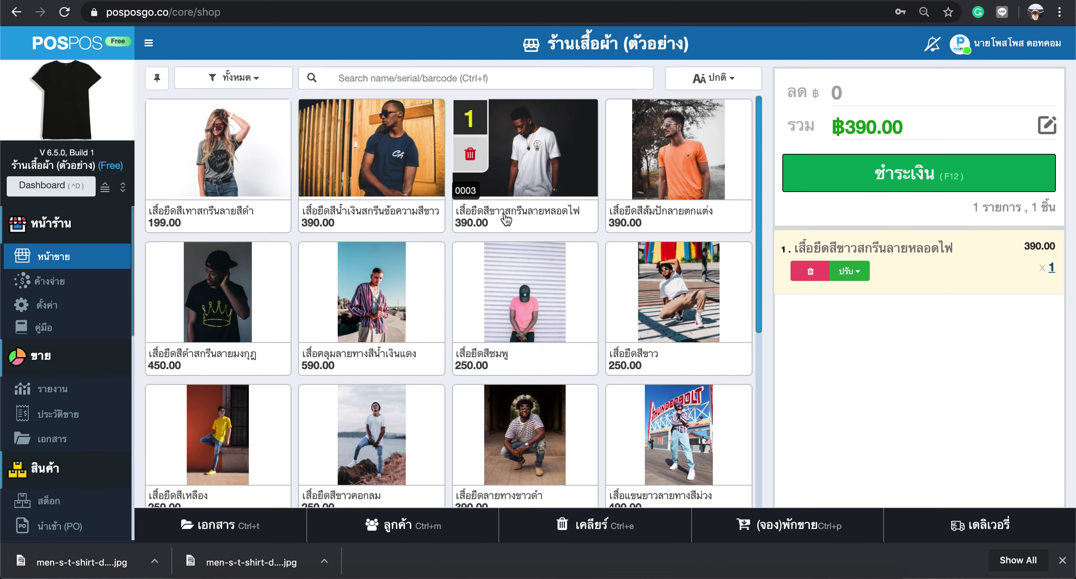
scroll(358, 402, "down", 7)
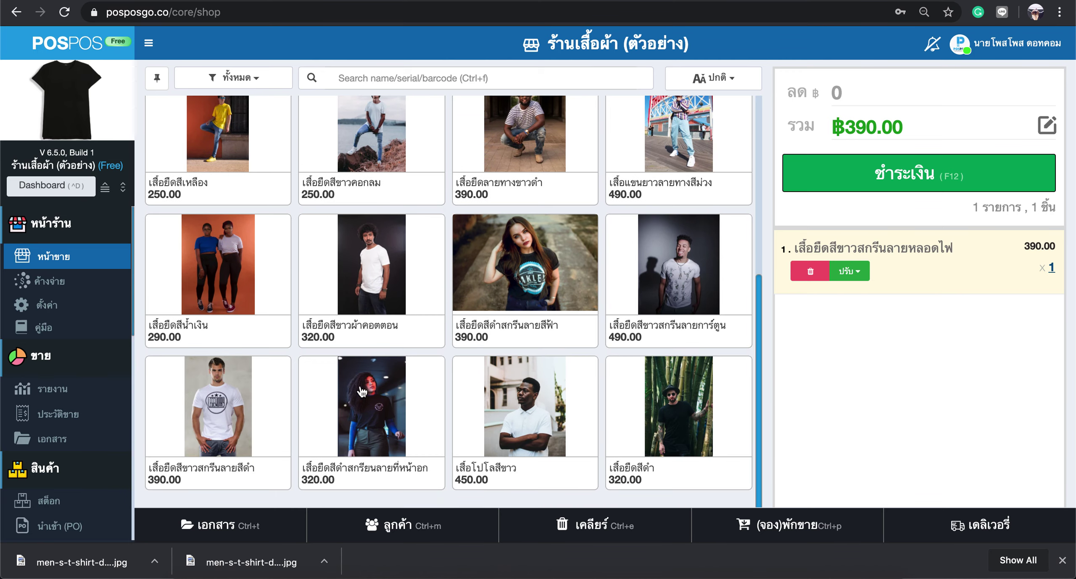
scroll(410, 294, "up", 7)
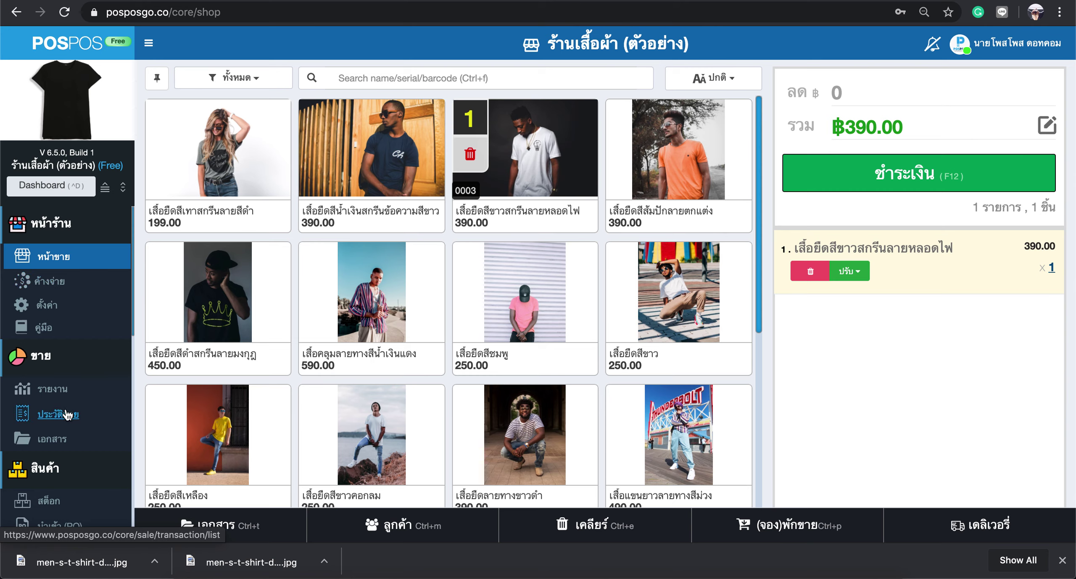
Go to the stock list (สต็อก) and open the black T-shirt เสื้อยืดสีดำ, code 0020, for editing
scroll(75, 405, "down", 5)
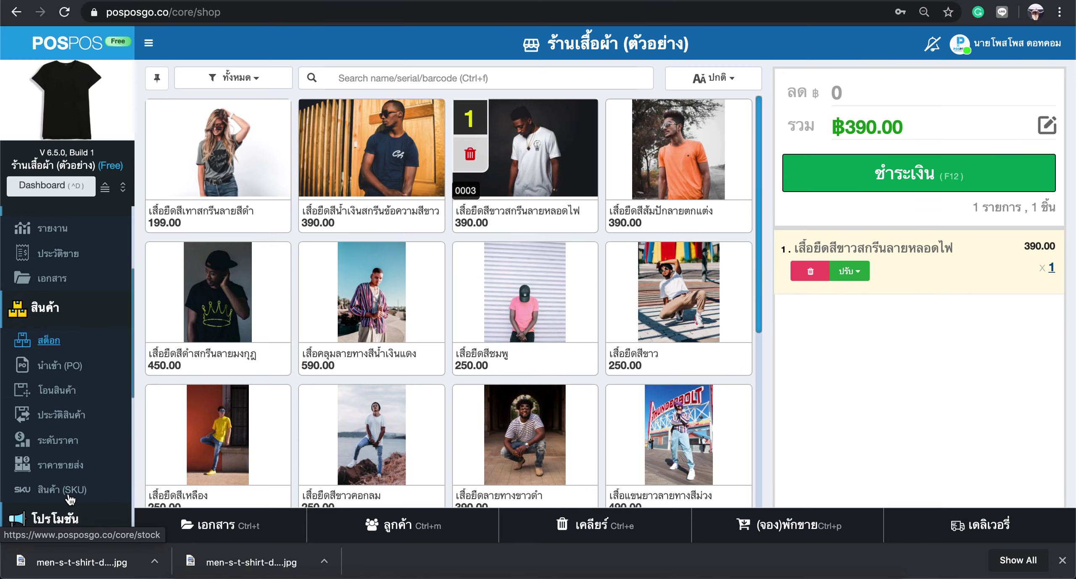
left_click(50, 343)
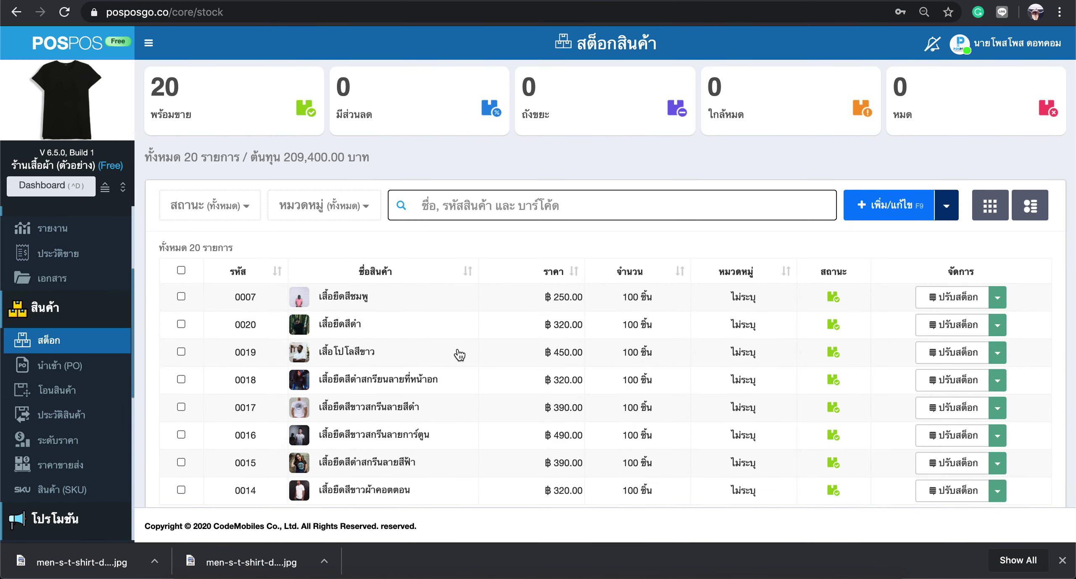
scroll(420, 305, "down", 1)
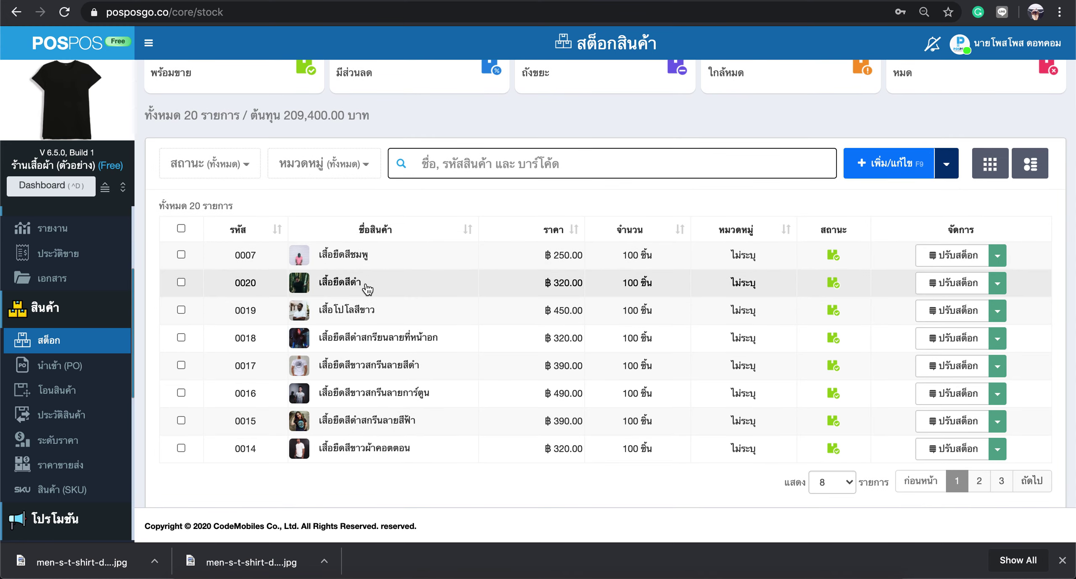
left_click(370, 287)
Enable the SKU option (สินค้า SKU) for the black T-shirt and accept the confirmation
scroll(841, 437, "down", 7)
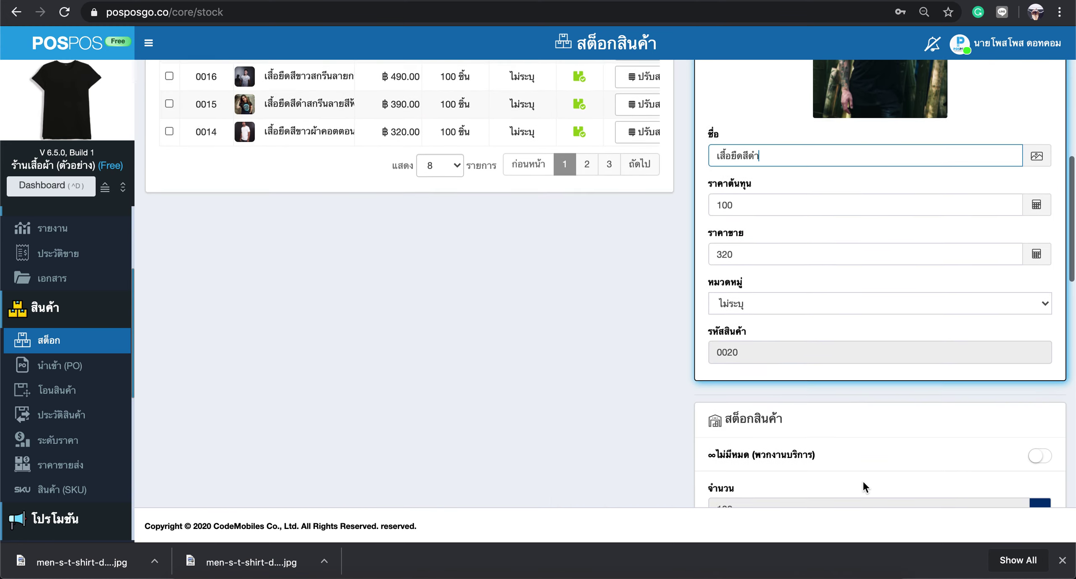
scroll(863, 480, "down", 1)
scroll(893, 247, "up", 9)
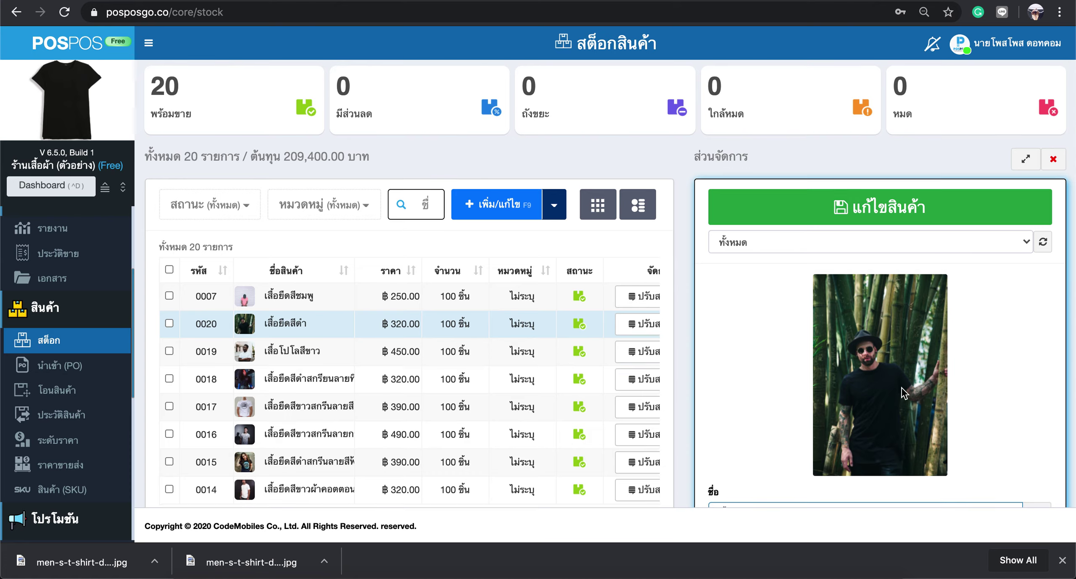
scroll(904, 384, "down", 8)
scroll(902, 390, "down", 13)
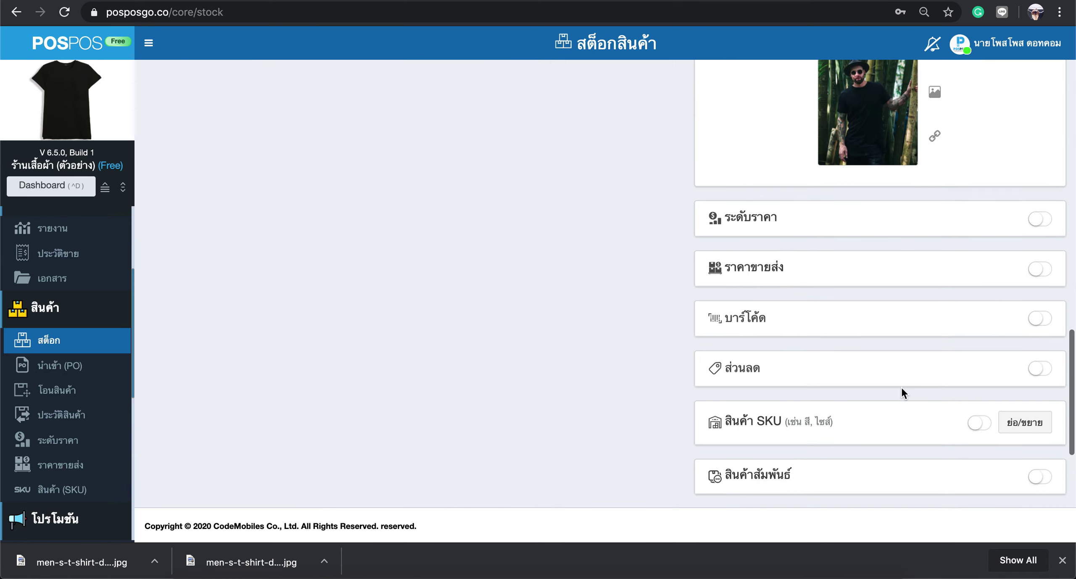
scroll(559, 490, "down", 2)
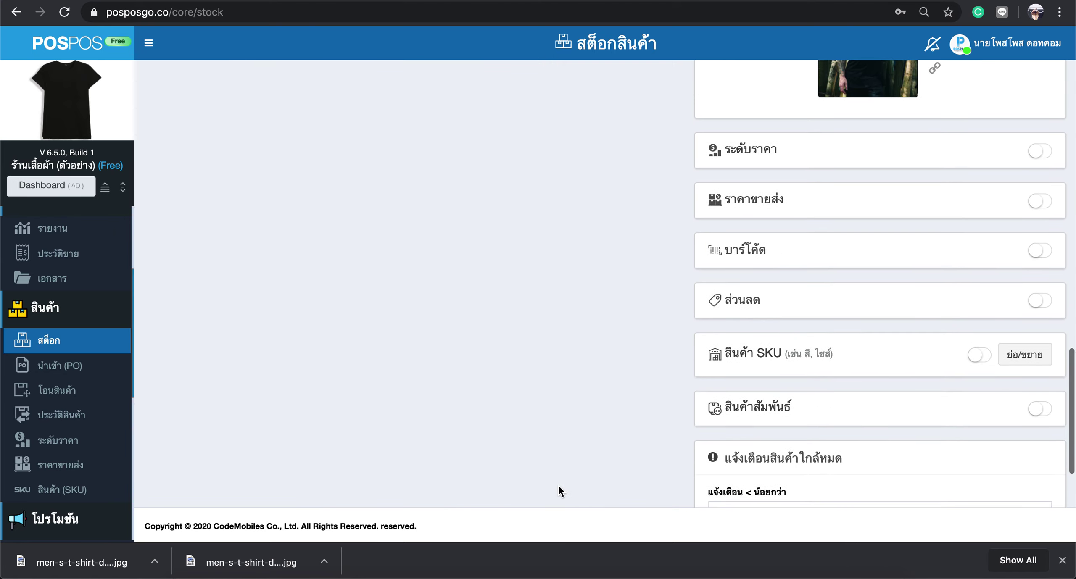
left_click(979, 356)
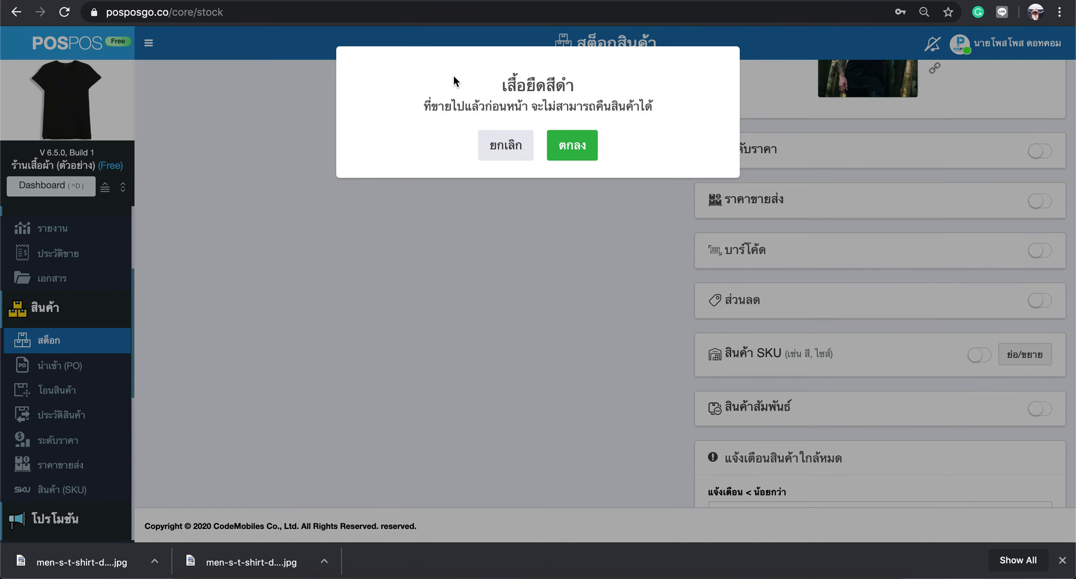
left_click(576, 156)
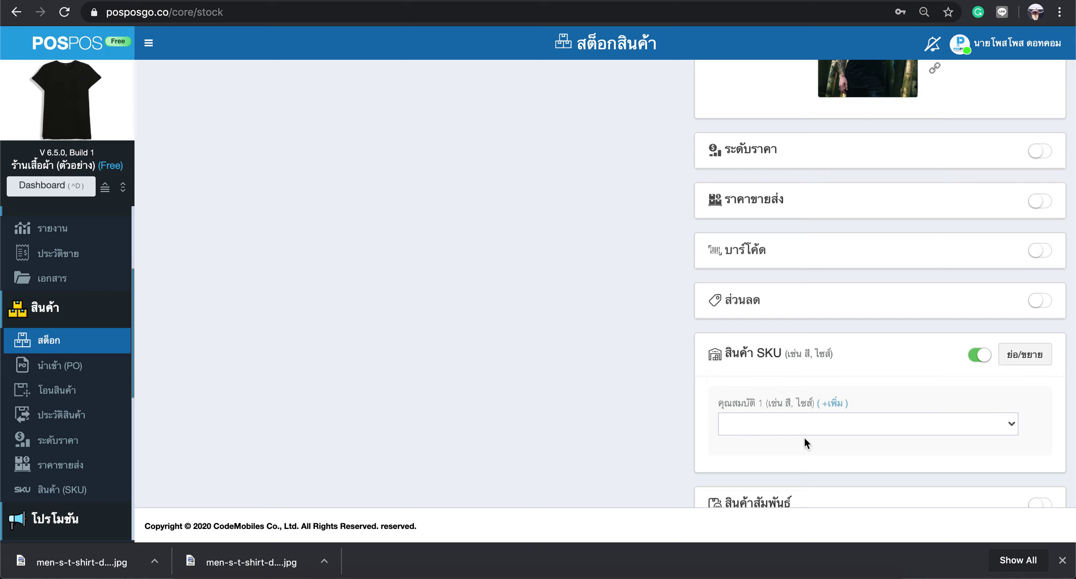
Set SKU attribute 1 to ขนาด (Size) with options S and M, and add an empty third option
left_click(806, 424)
key("Down")
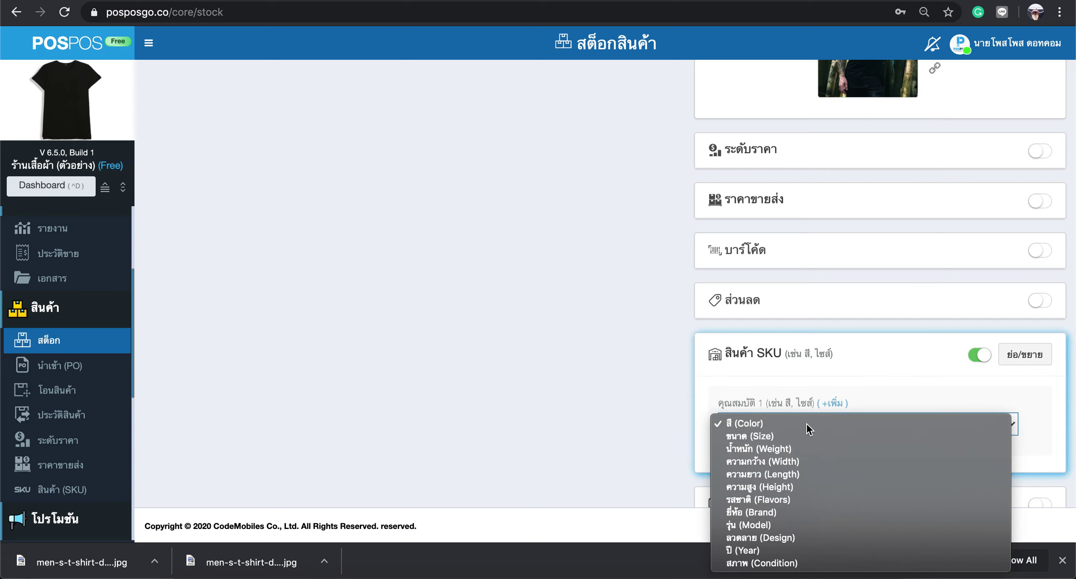
key("Return")
left_click(805, 470)
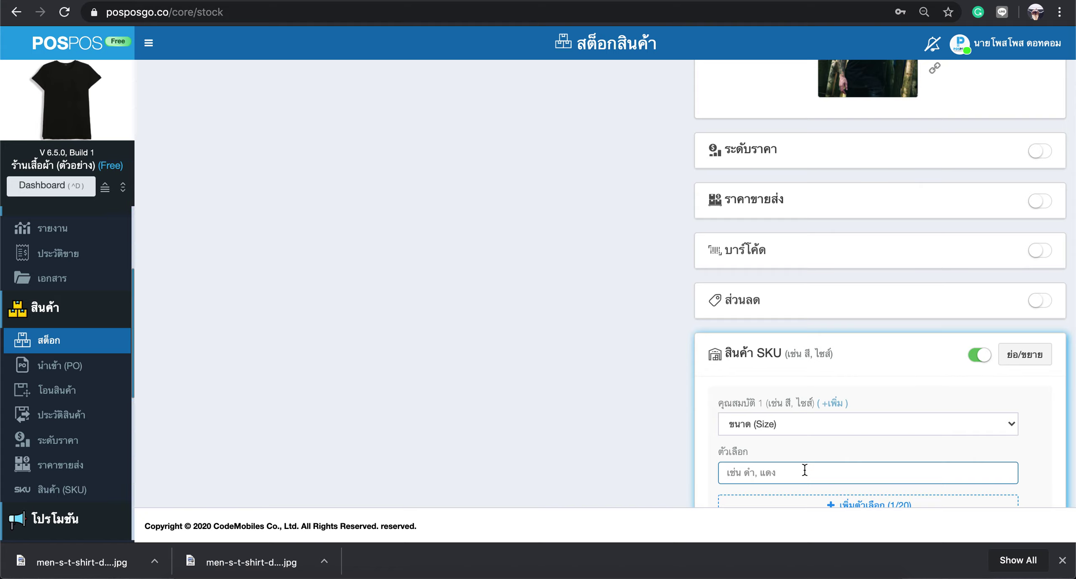
type("S")
key("Return")
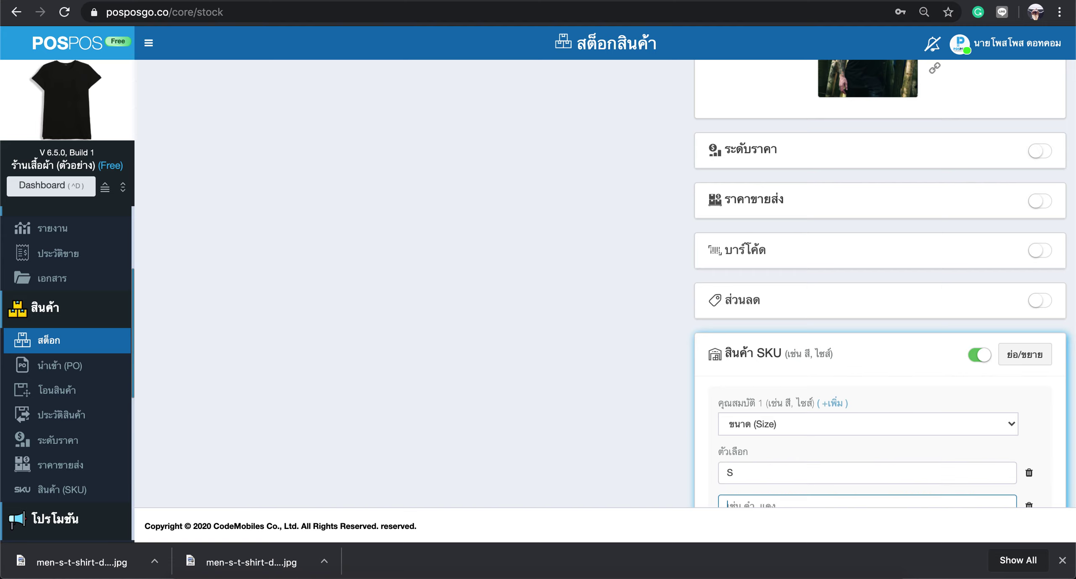
type("M")
scroll(641, 300, "down", 6)
left_click(640, 300)
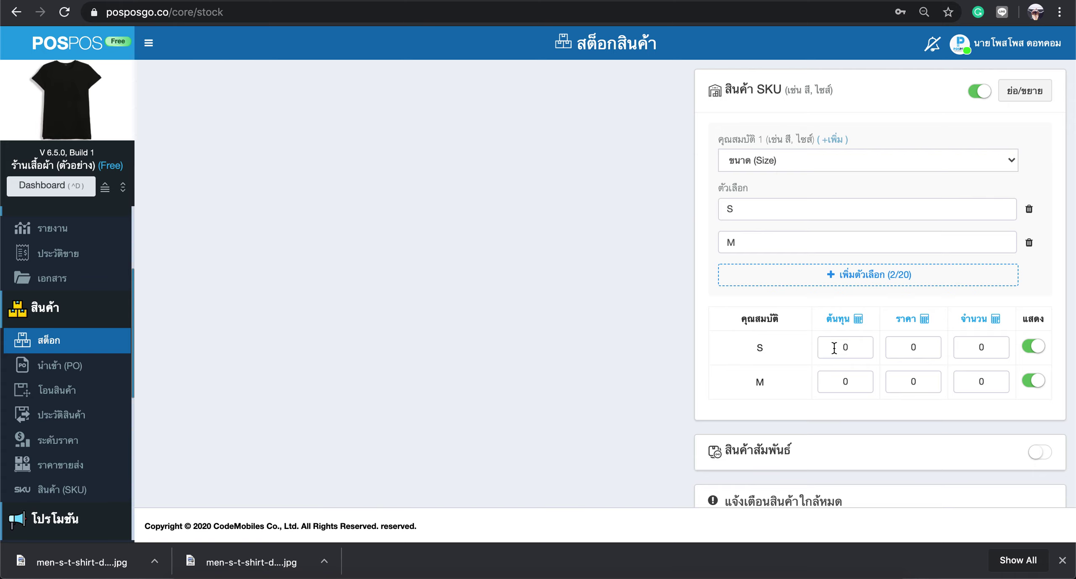
left_click(856, 287)
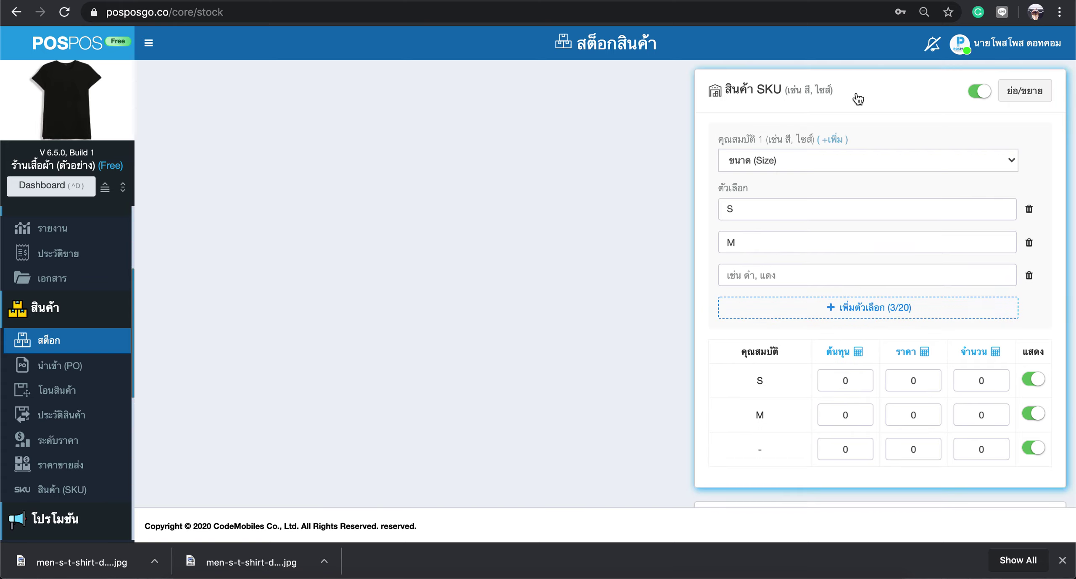
Open the list of product attributes, and reopen the black T-shirt 0020 for editing
left_click(836, 141)
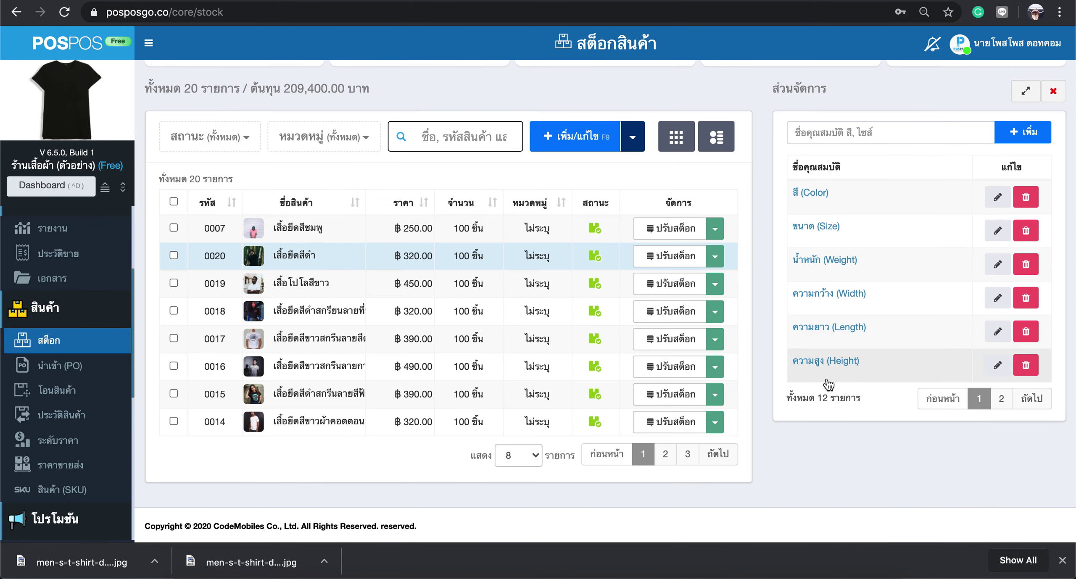
left_click(317, 232)
left_click(318, 270)
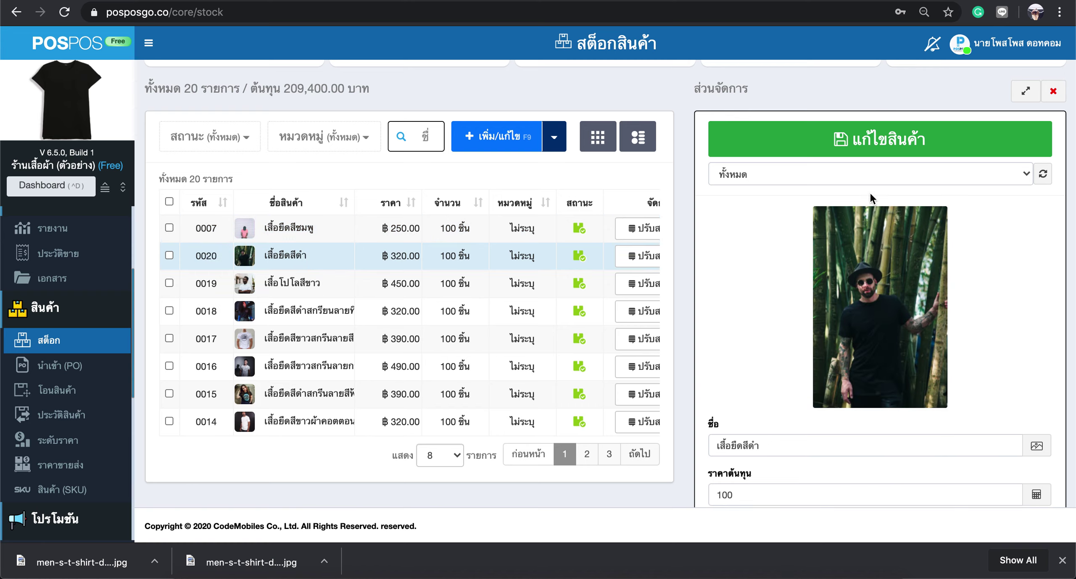
Turn on สินค้า SKU in the reopened form of product 0020 and confirm the prompt
scroll(818, 424, "down", 15)
scroll(818, 424, "down", 10)
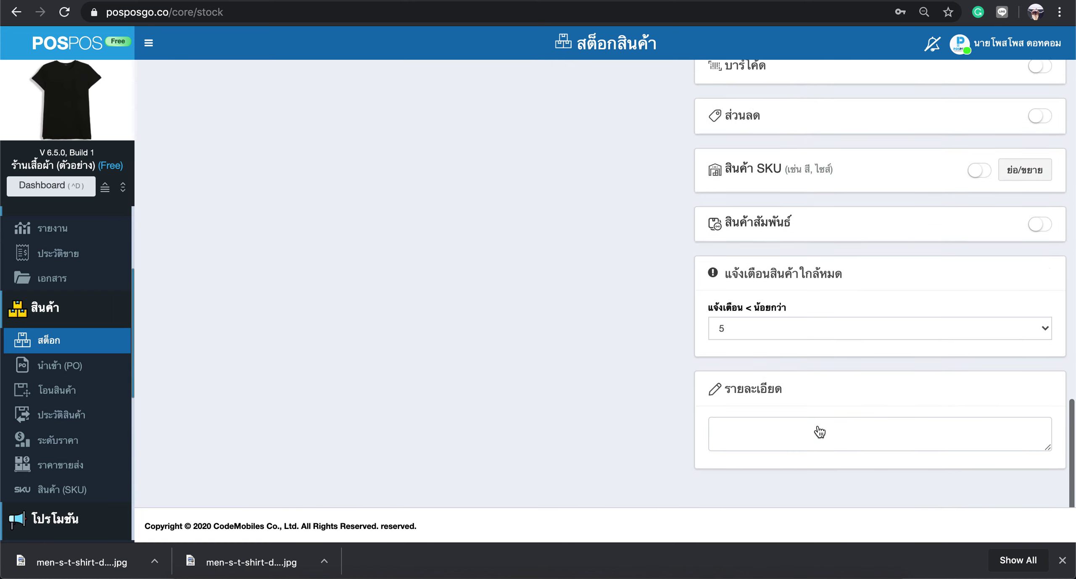
scroll(817, 433, "up", 2)
left_click(982, 236)
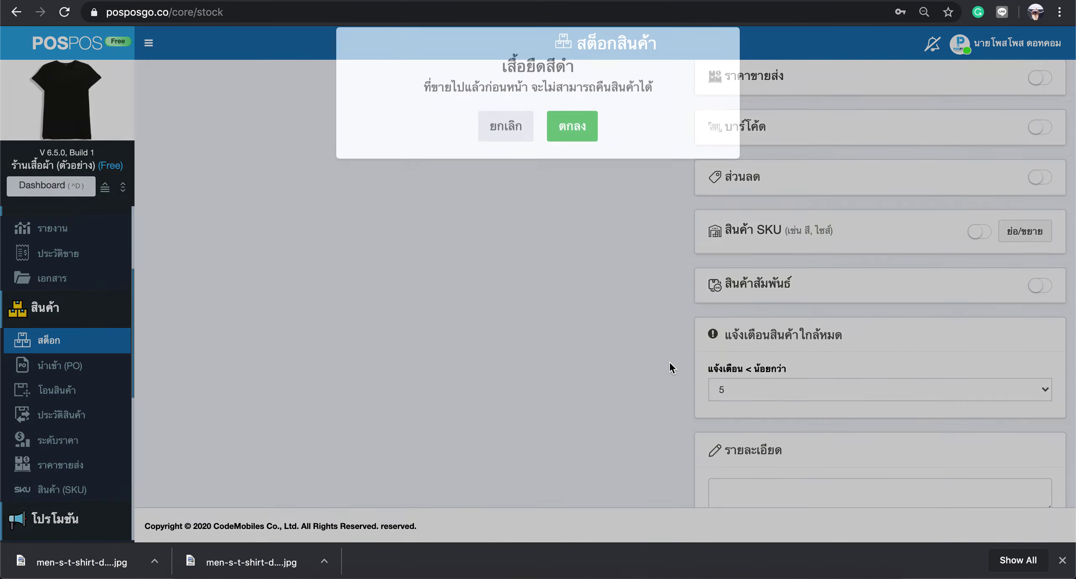
left_click(574, 127)
Choose ขนาด (Size) as SKU attribute 1
left_click(862, 302)
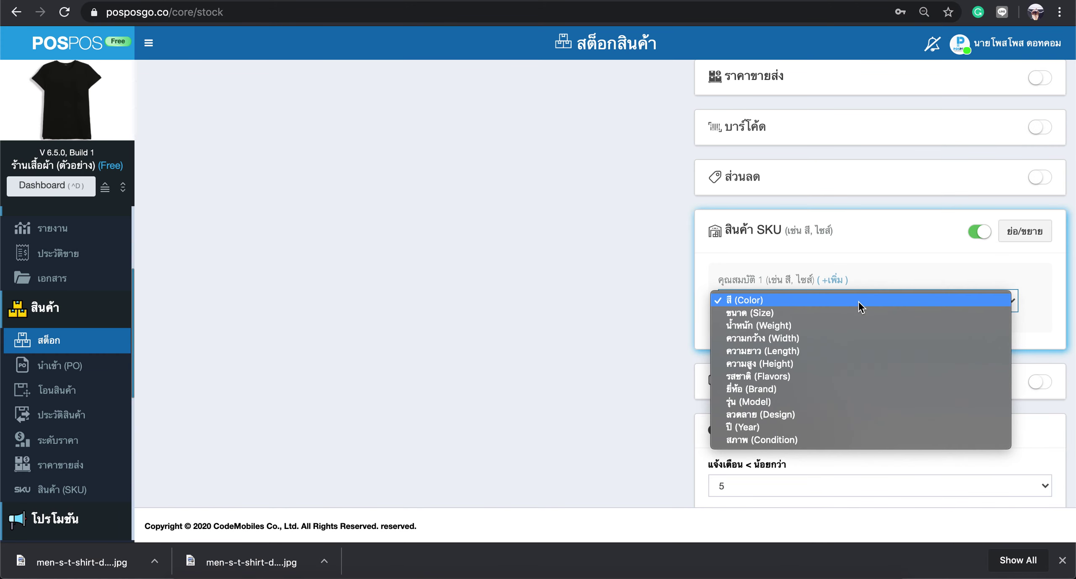
left_click(858, 301)
left_click(856, 290)
key("Down")
key("Down")
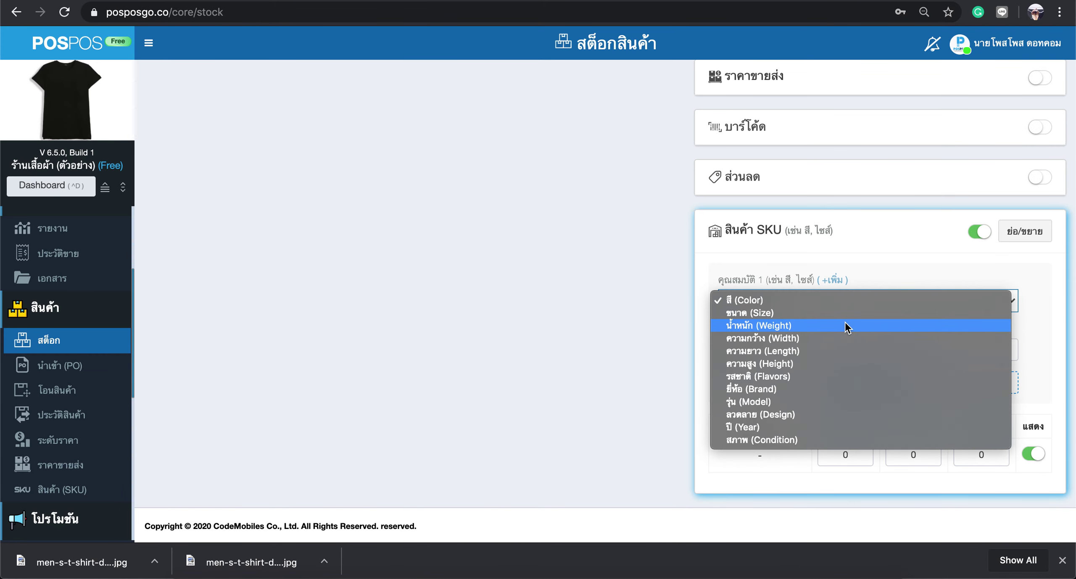
key("Return")
left_click(857, 300)
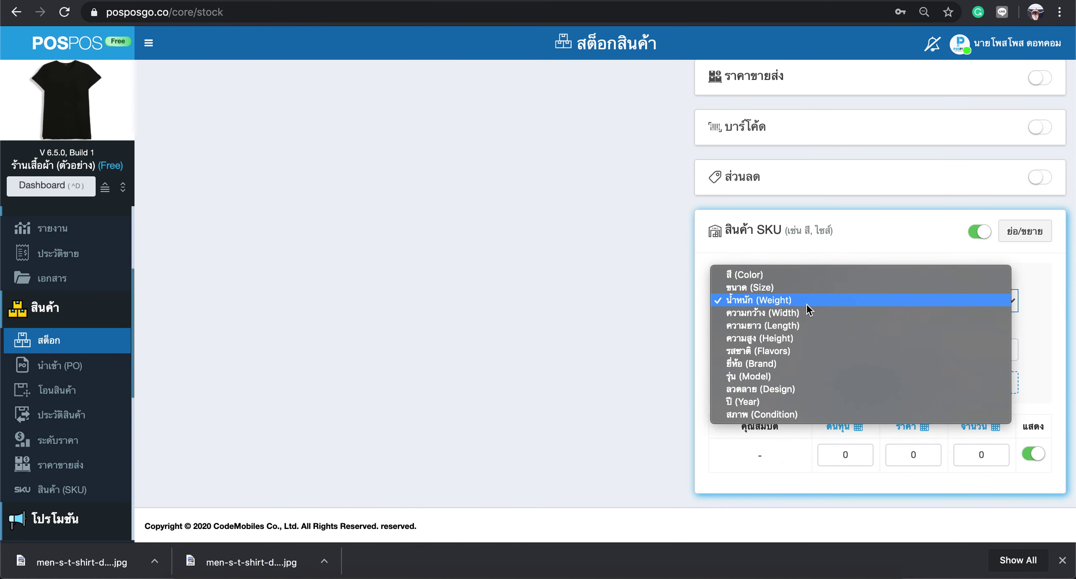
left_click(810, 287)
Enter the size options S and L, and add an empty third option
left_click(784, 353)
type("ม")
key("BackSpace")
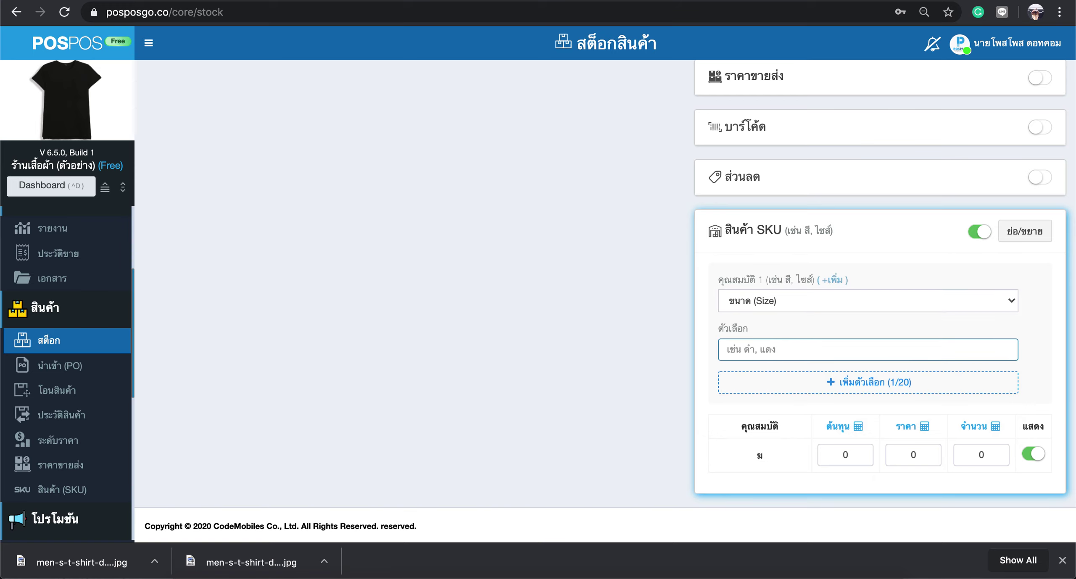
type("S")
left_click(775, 383)
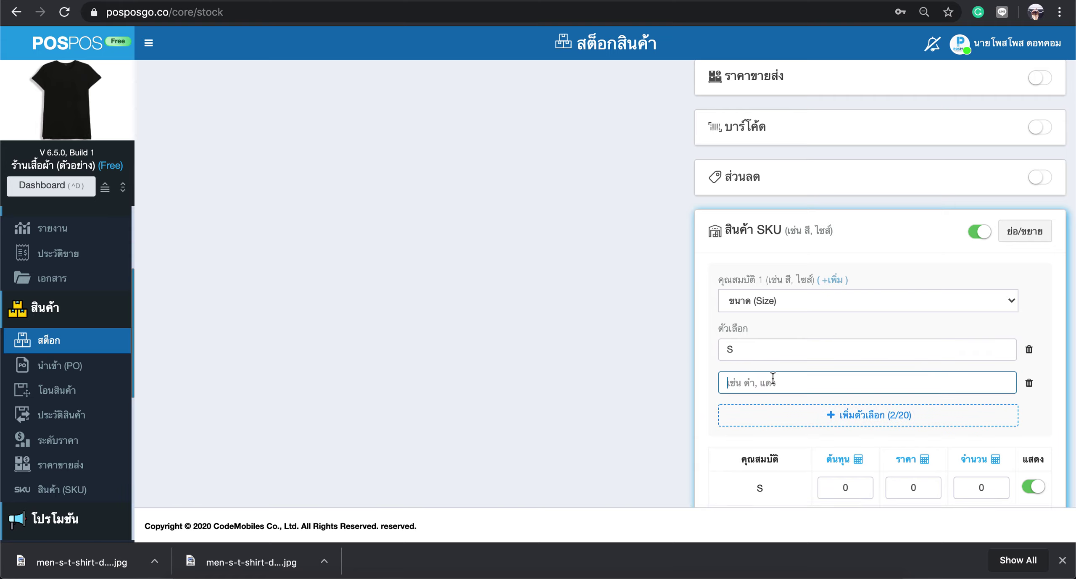
type("L")
left_click(790, 406)
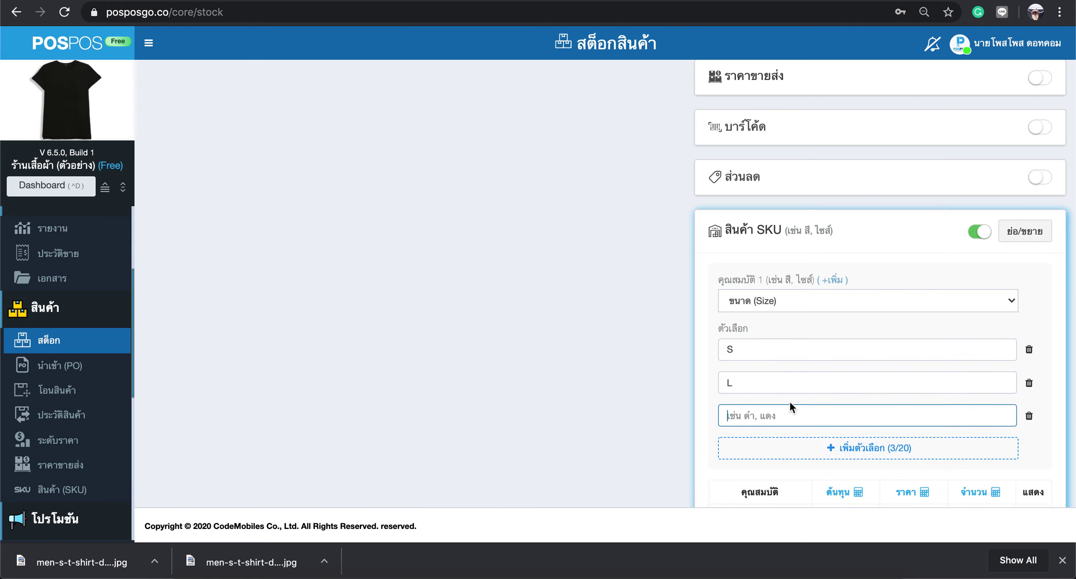
scroll(832, 457, "down", 8)
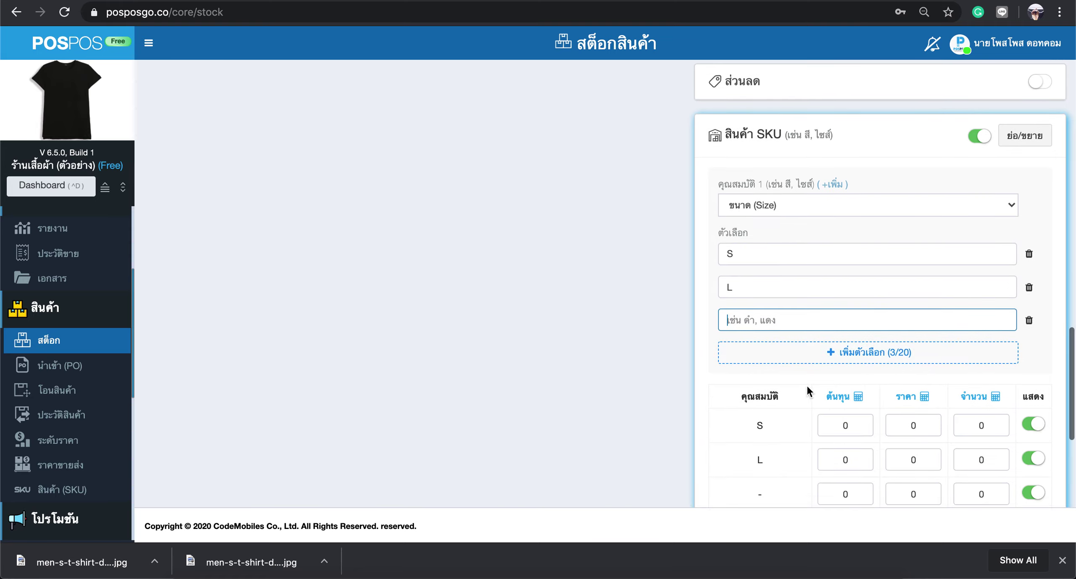
scroll(762, 449, "up", 6)
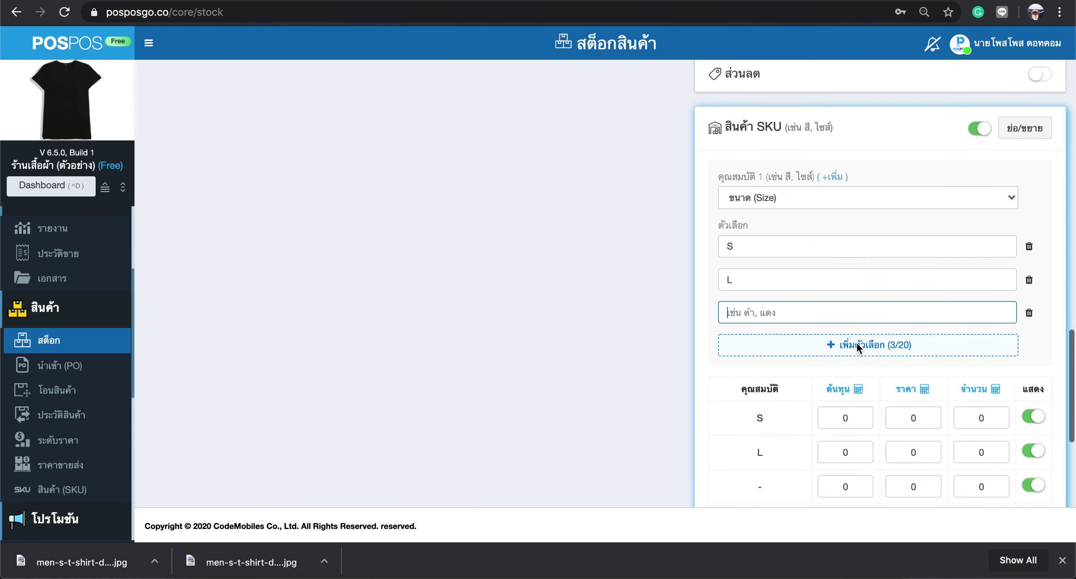
left_click(859, 345)
left_click(853, 310)
left_click(1026, 368)
scroll(811, 398, "down", 4)
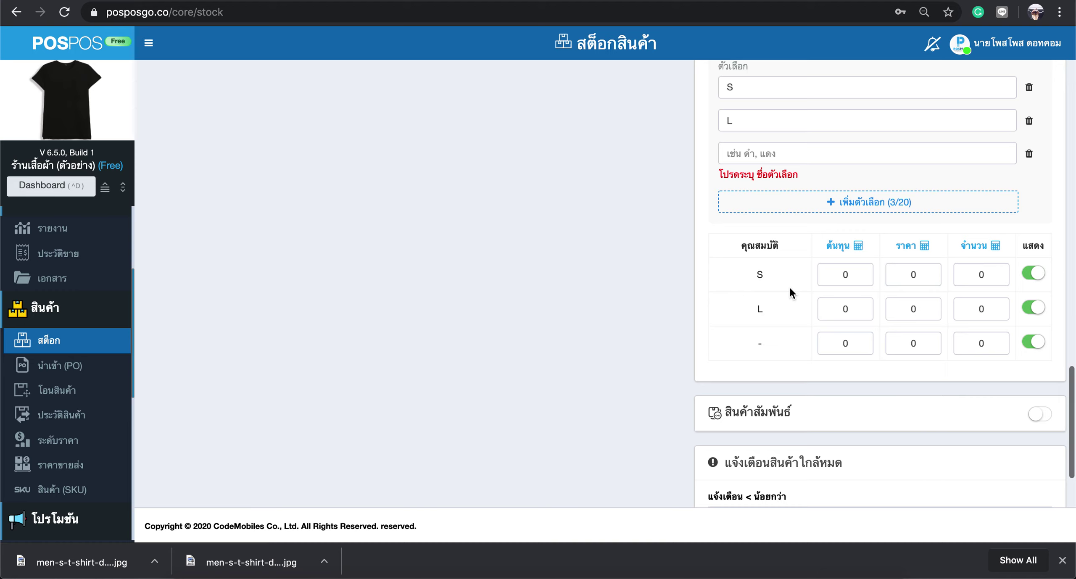
Change the second size option to M and enter L as the third option
scroll(789, 269, "up", 3)
left_click(781, 266)
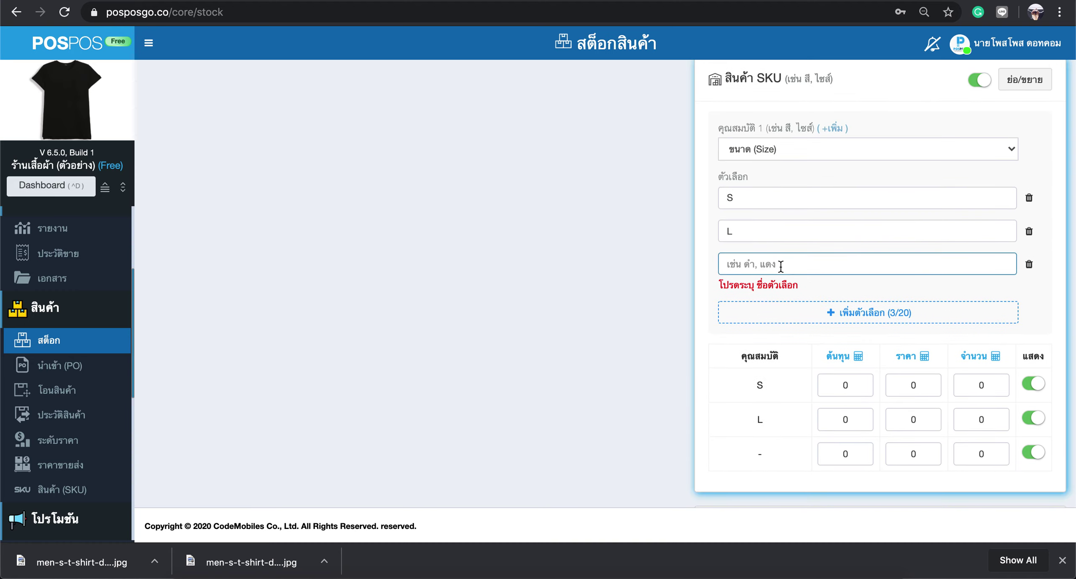
double_click(758, 238)
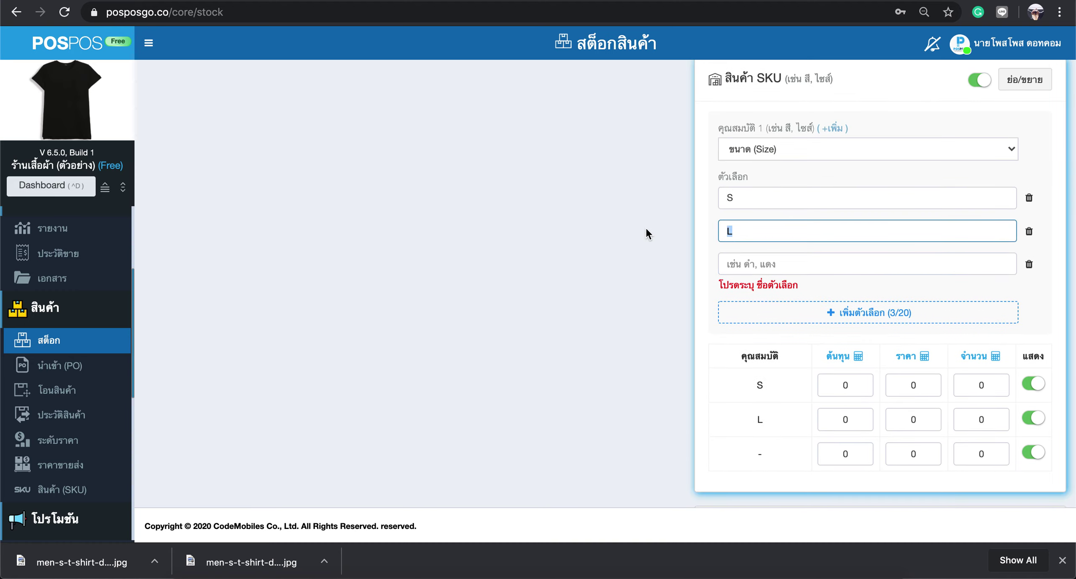
type("M")
left_click(756, 258)
type("L")
left_click(551, 473)
Set the cost (ต้นทุน) to 120 for size S, 150 for size M and 150 for size L
left_click(856, 368)
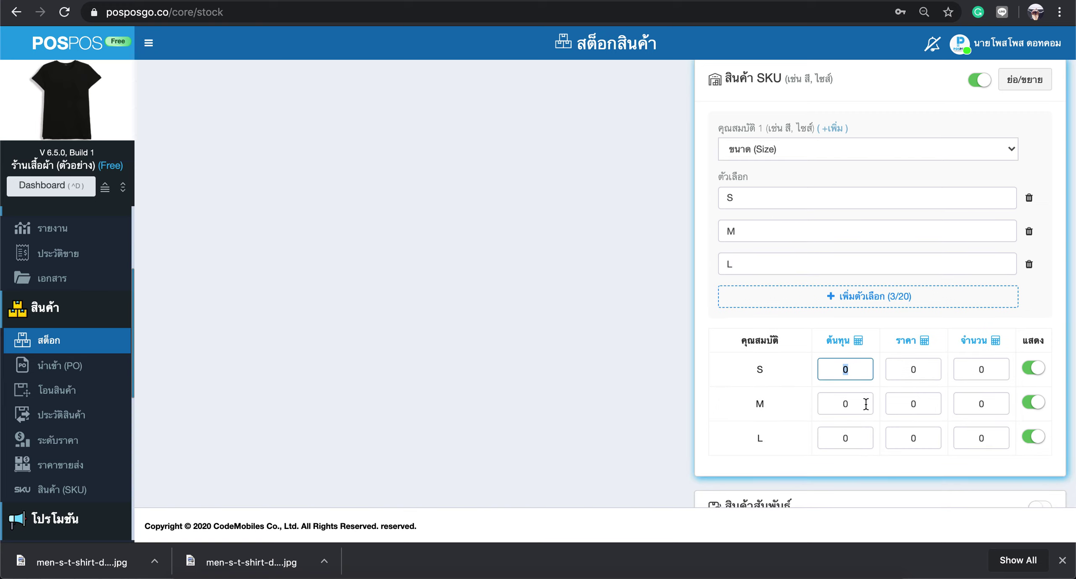
type("1")
type("20")
left_click(865, 403)
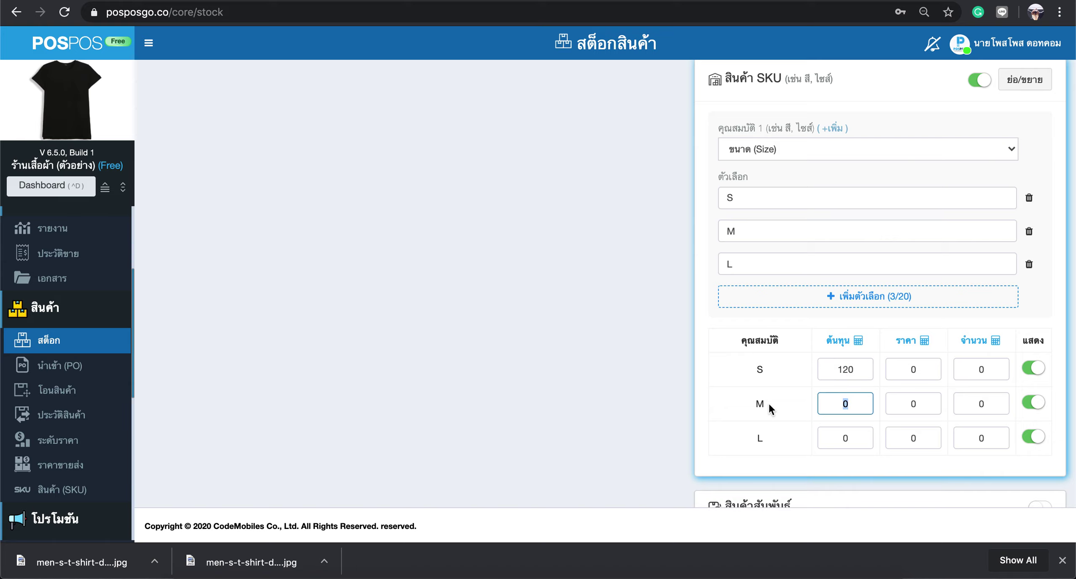
type("150")
left_click(846, 438)
type("150")
left_click(596, 378)
Set the price (ราคา) to 170 for size S, 200 for size M and 200 for size L
left_click(900, 372)
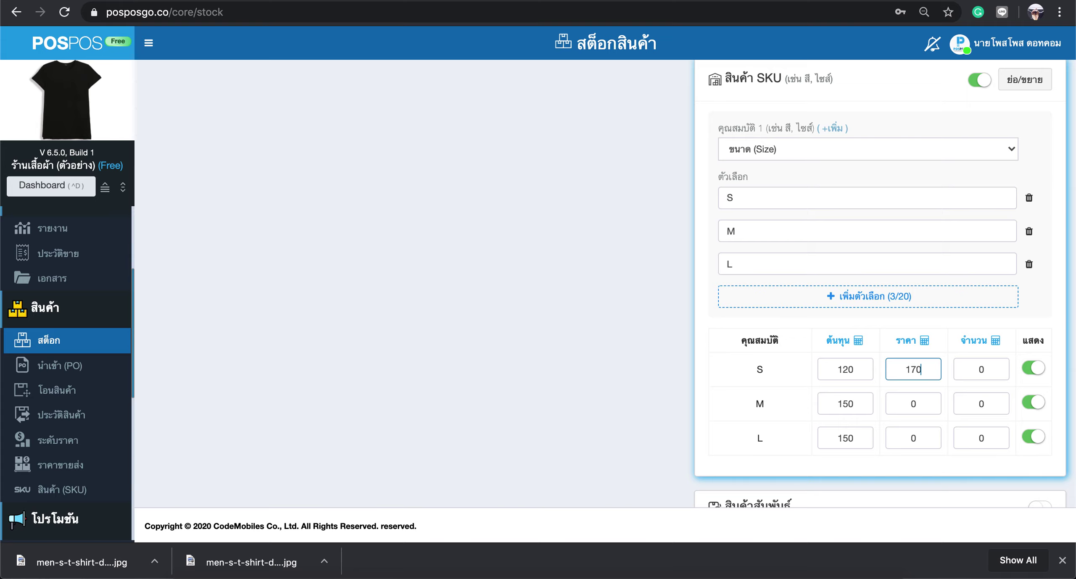
left_click(918, 399)
type("200")
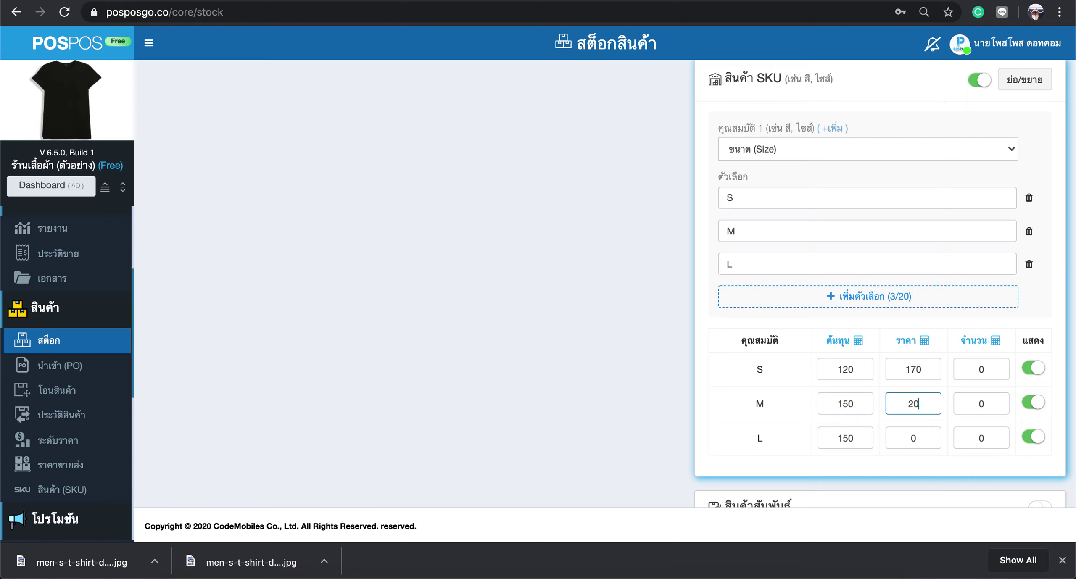
left_click(890, 438)
type("200")
left_click(722, 435)
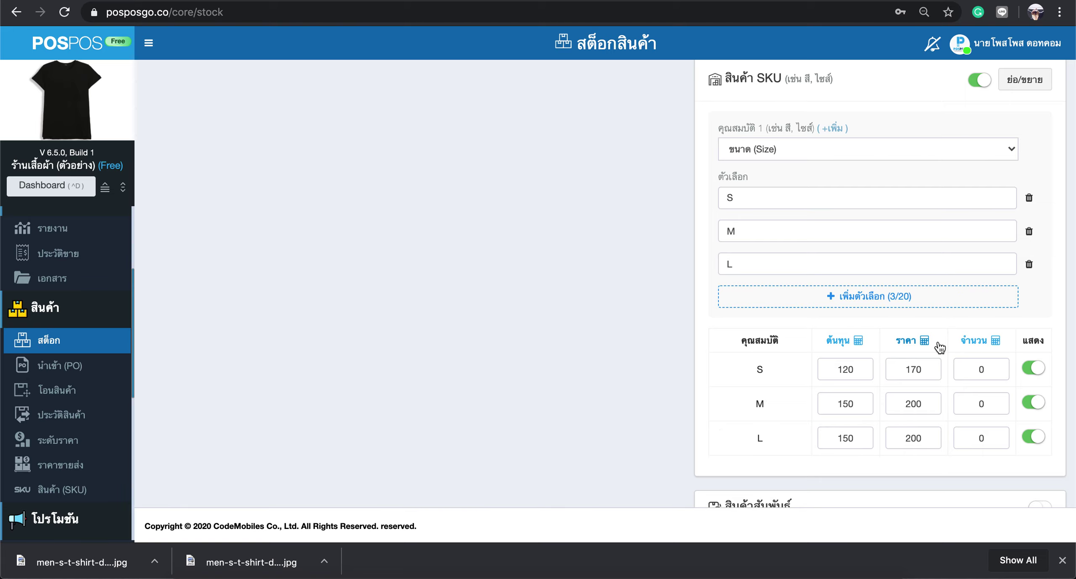
Set the quantity (จำนวน) to 20 for size S, 10 for size M and 5 for size L
left_click(982, 372)
key("BackSpace")
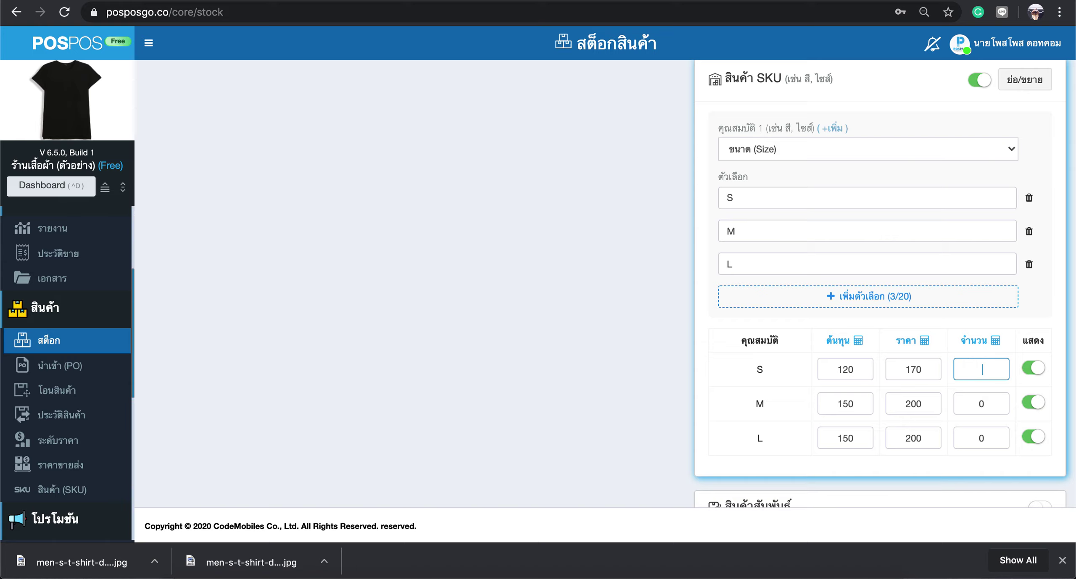
type("20")
left_click(967, 404)
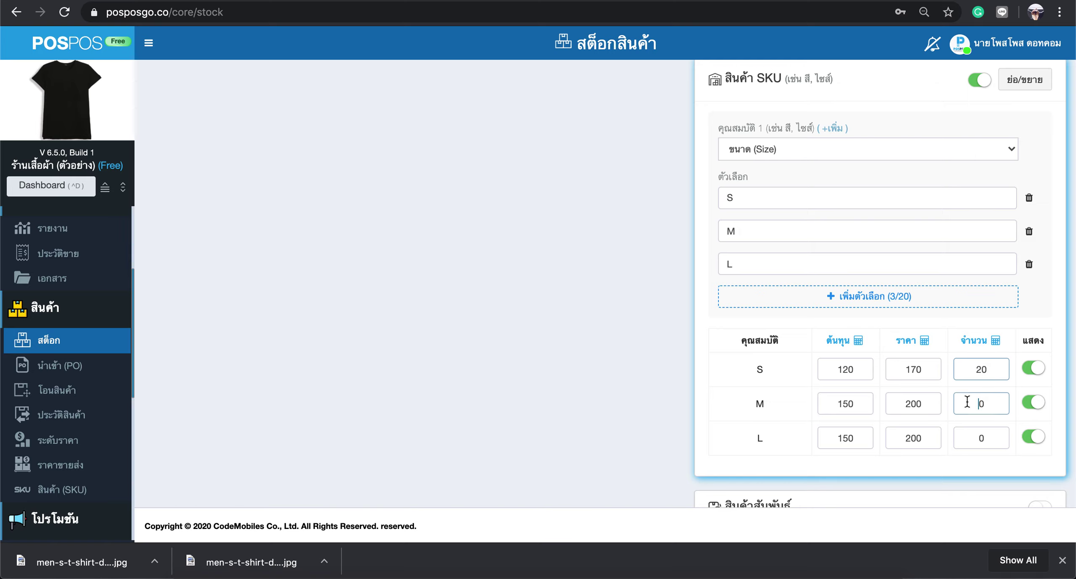
type("10")
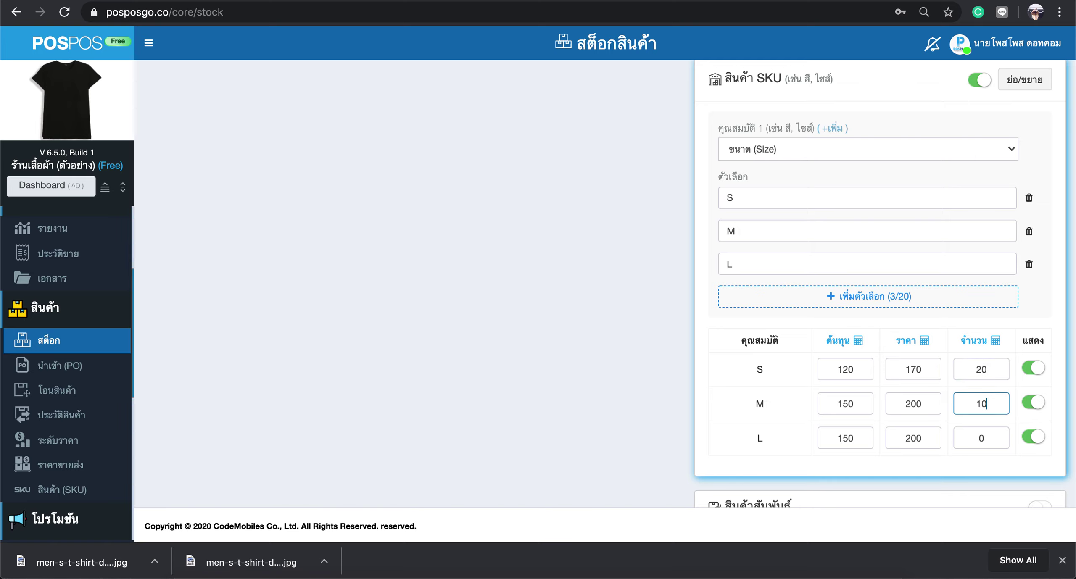
key("Tab")
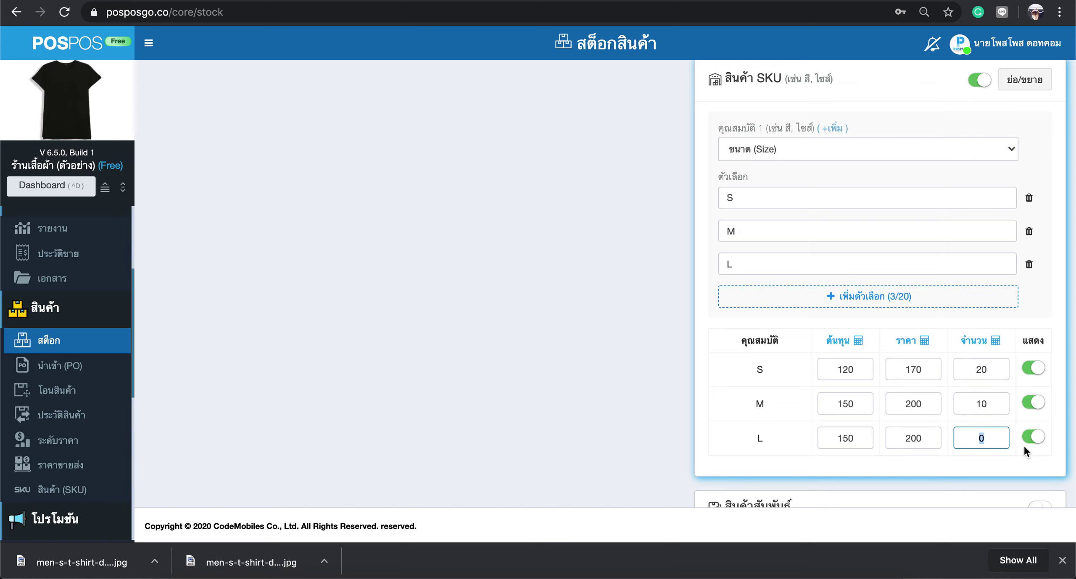
key("BackSpace")
type("5")
left_click(524, 361)
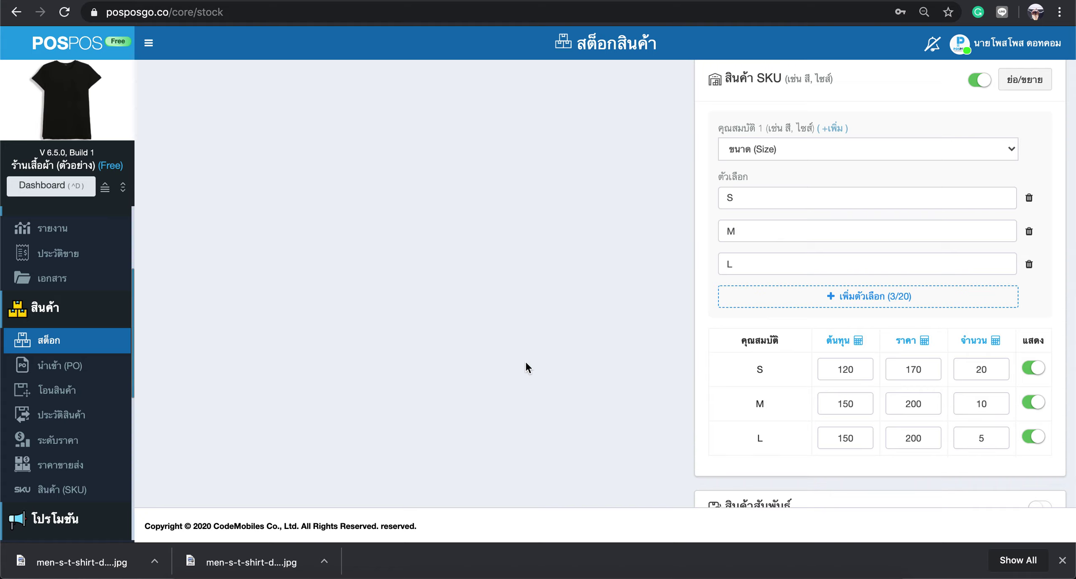
Save the edited black T-shirt (เสื้อยืดสีดำ) with its size variants
scroll(542, 264, "up", 5)
scroll(541, 264, "down", 10)
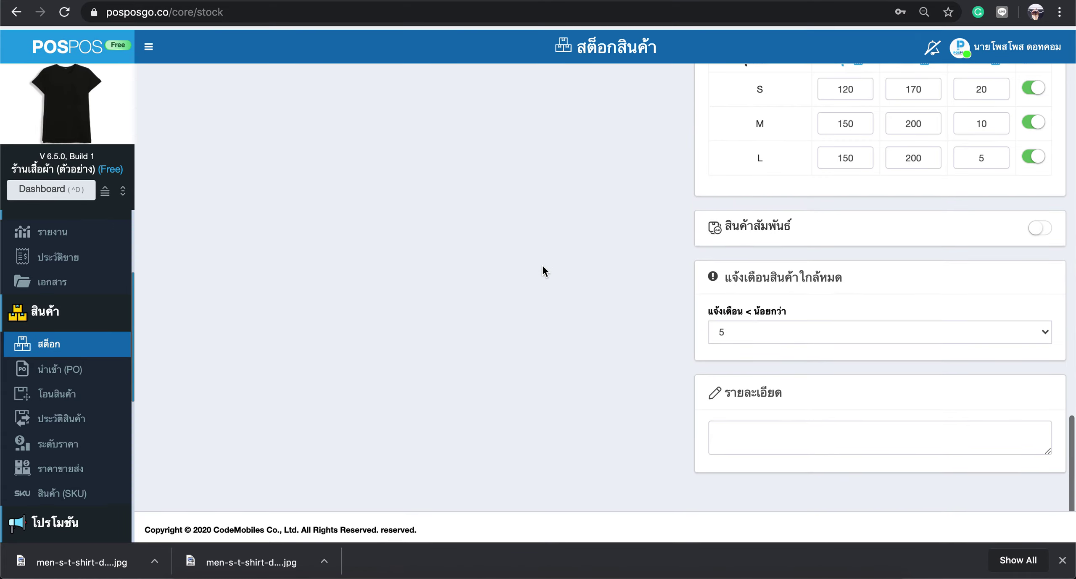
scroll(541, 265, "up", 8)
scroll(540, 266, "up", 10)
scroll(540, 260, "down", 12)
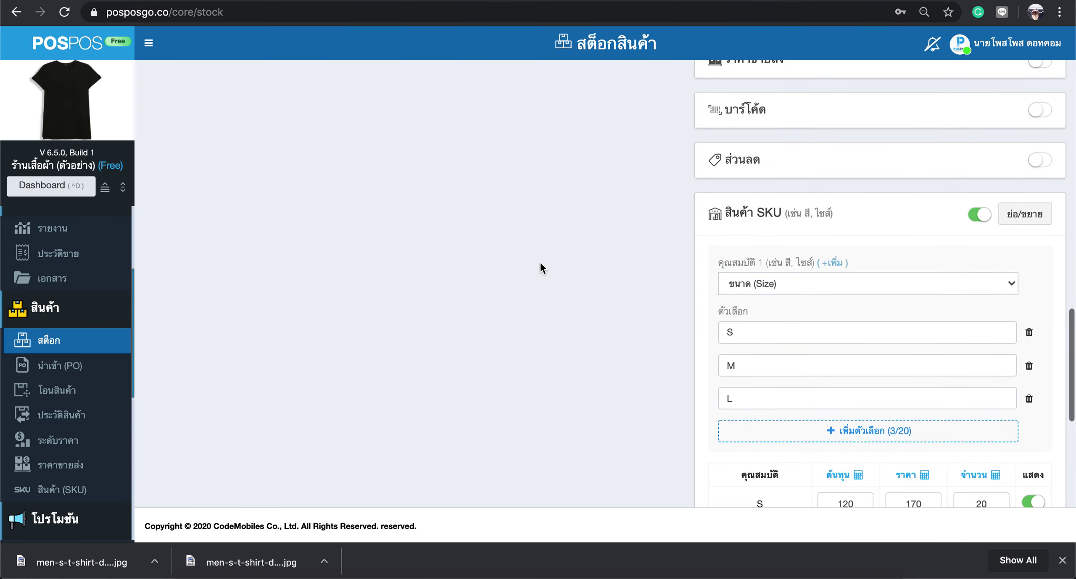
scroll(540, 261, "up", 1)
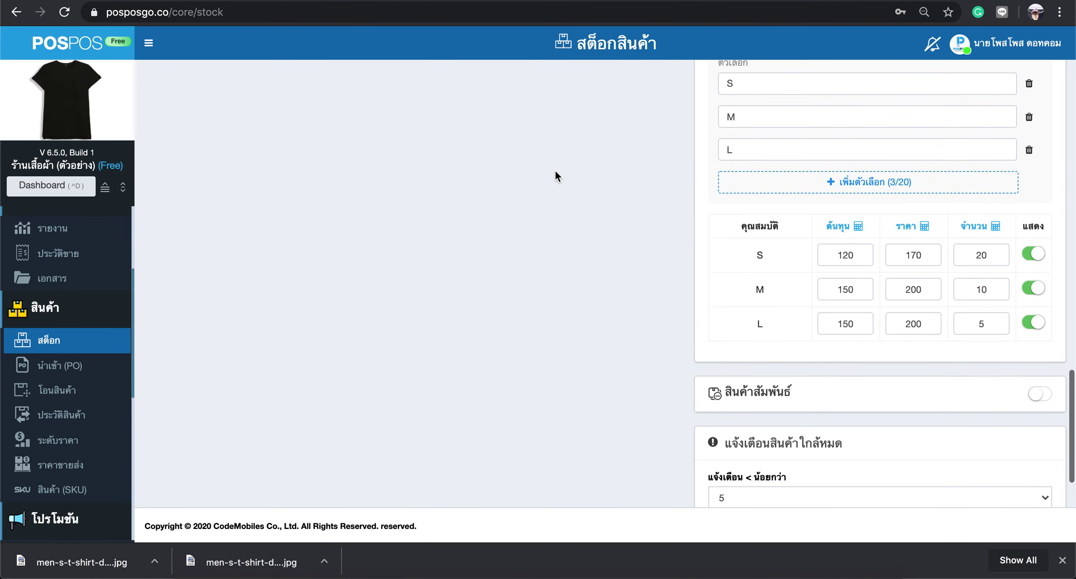
scroll(548, 210, "up", 15)
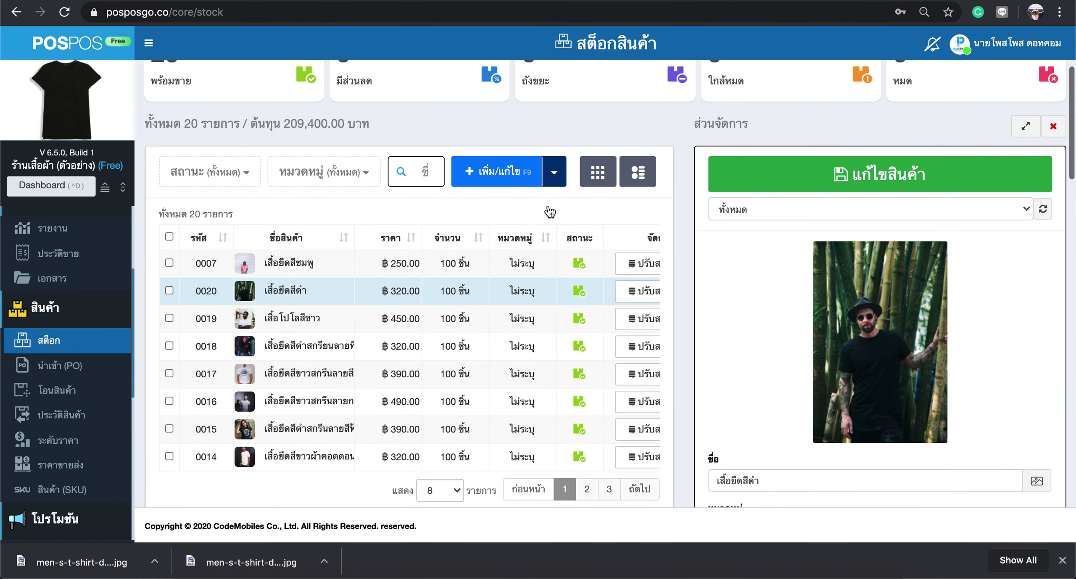
left_click(963, 186)
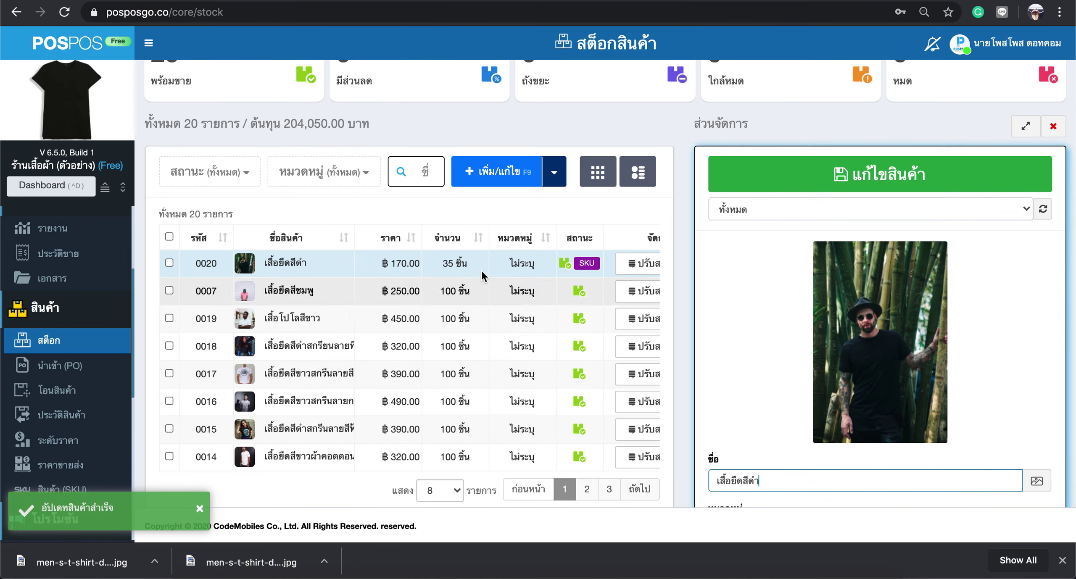
Reopen the black T-shirt from the stock list and review its saved SKU sizes, costs, prices and quantities
left_click(305, 270)
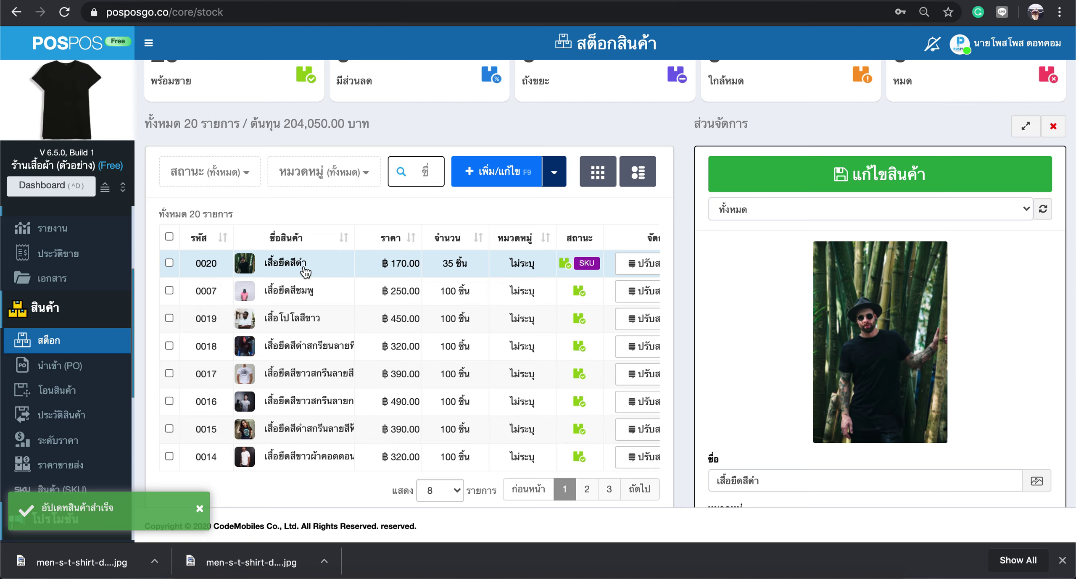
scroll(818, 375, "down", 10)
scroll(818, 375, "down", 10)
scroll(887, 342, "up", 1)
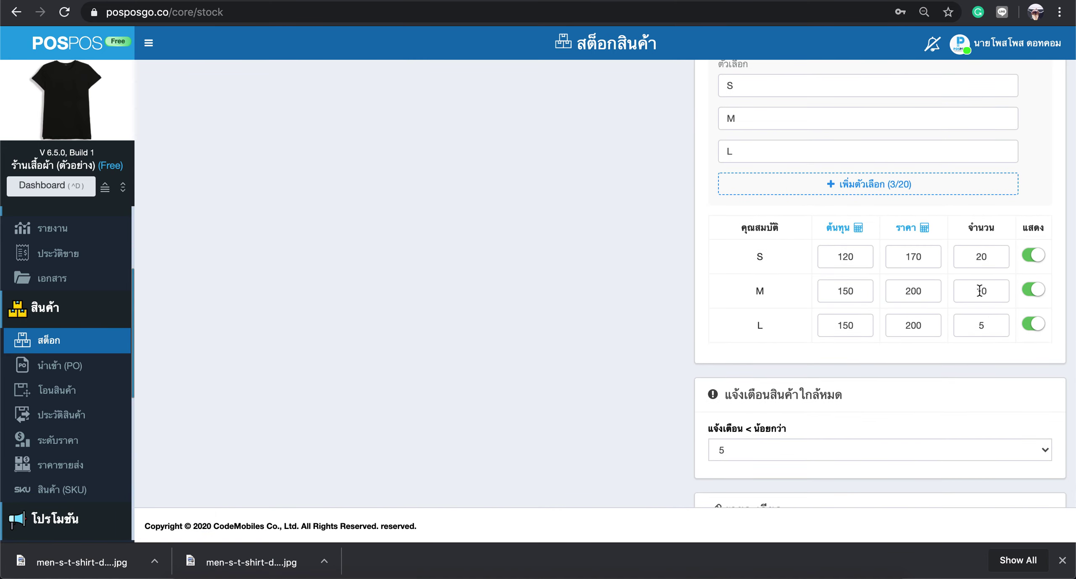
scroll(985, 280, "up", 4)
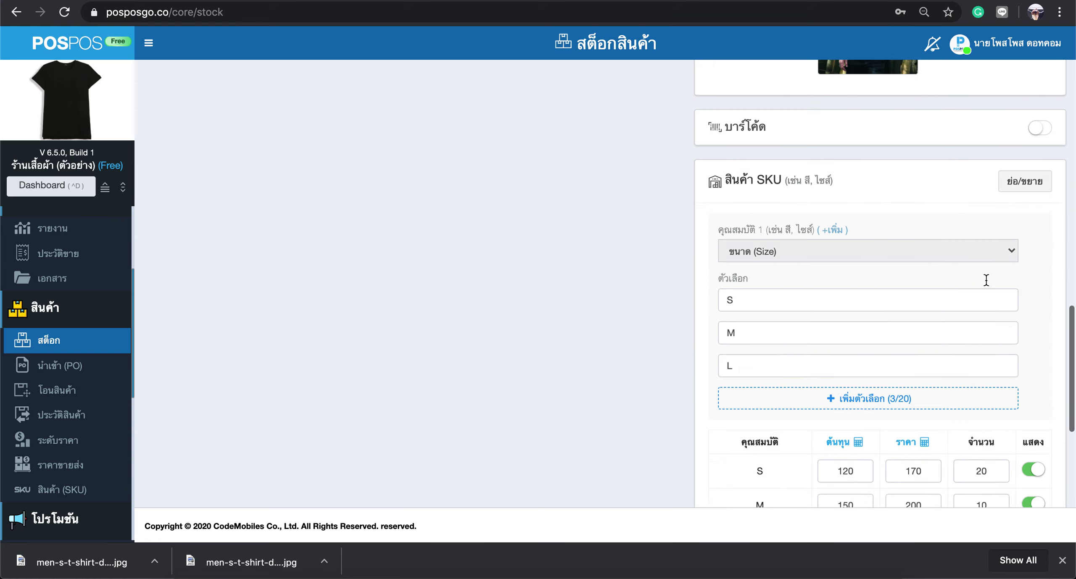
scroll(988, 285, "down", 1)
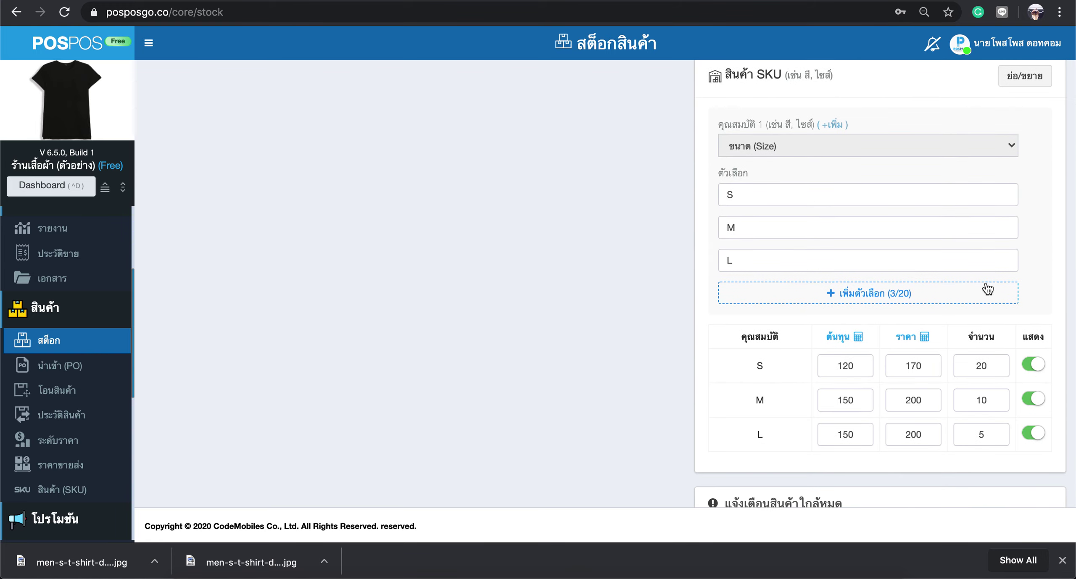
scroll(995, 299, "up", 6)
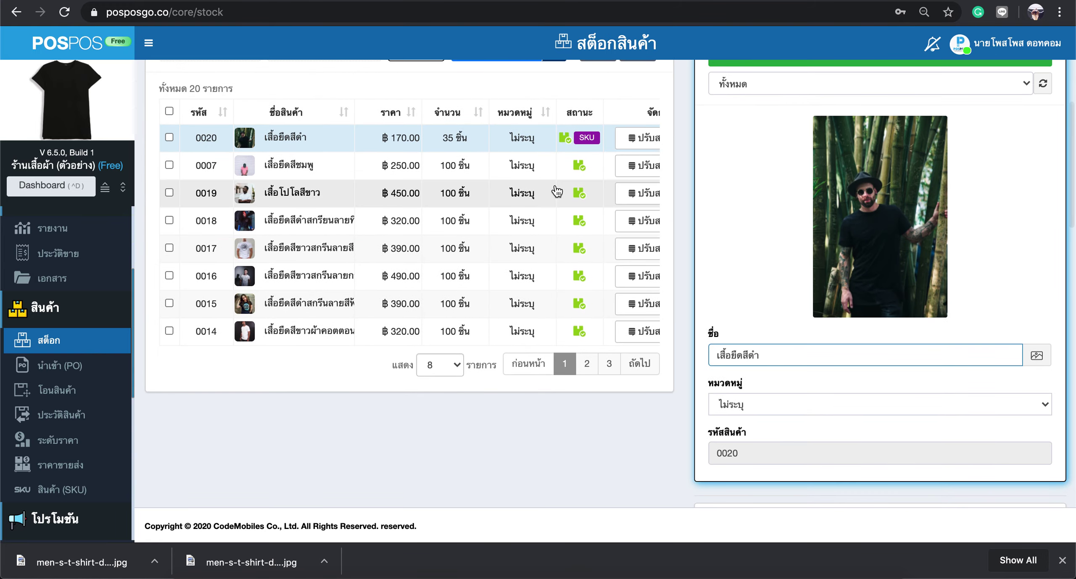
scroll(588, 176, "up", 3)
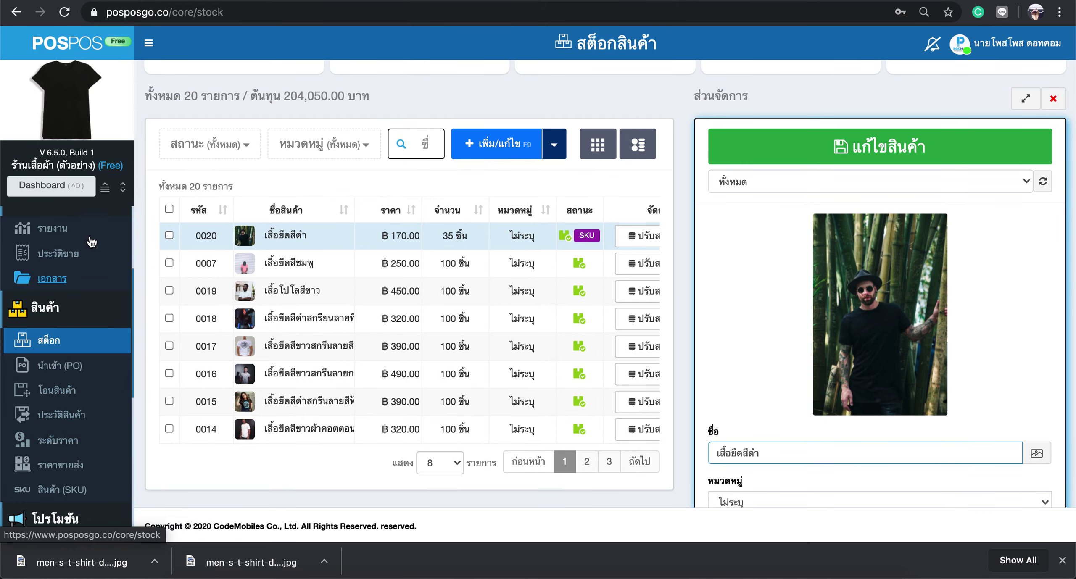
Go to the sales page (หน้าขาย) and close the member dialog without choosing a member
scroll(72, 268, "up", 4)
left_click(70, 258)
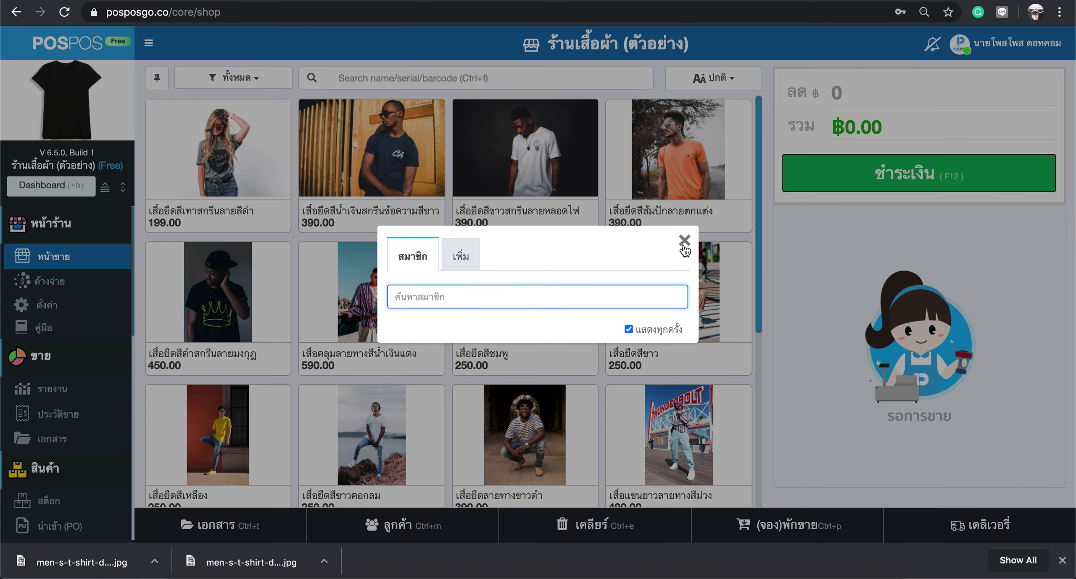
left_click(684, 227)
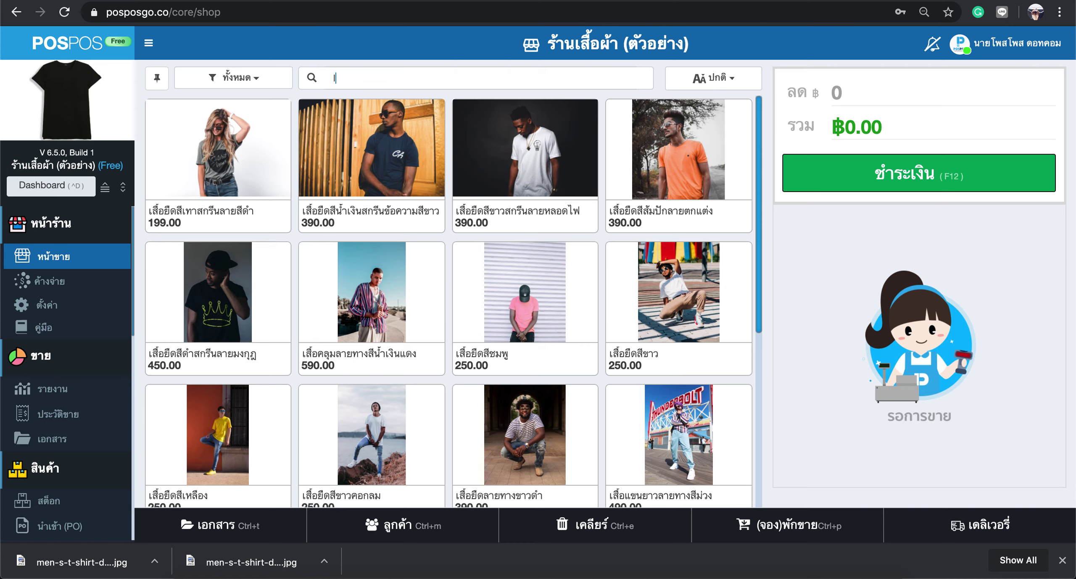
Search the sales page products for เสื้อยืด and find the black T-shirt among them
key("BackSpace")
type("เสื")
type("้อ")
type("ยี")
scroll(316, 416, "down", 5)
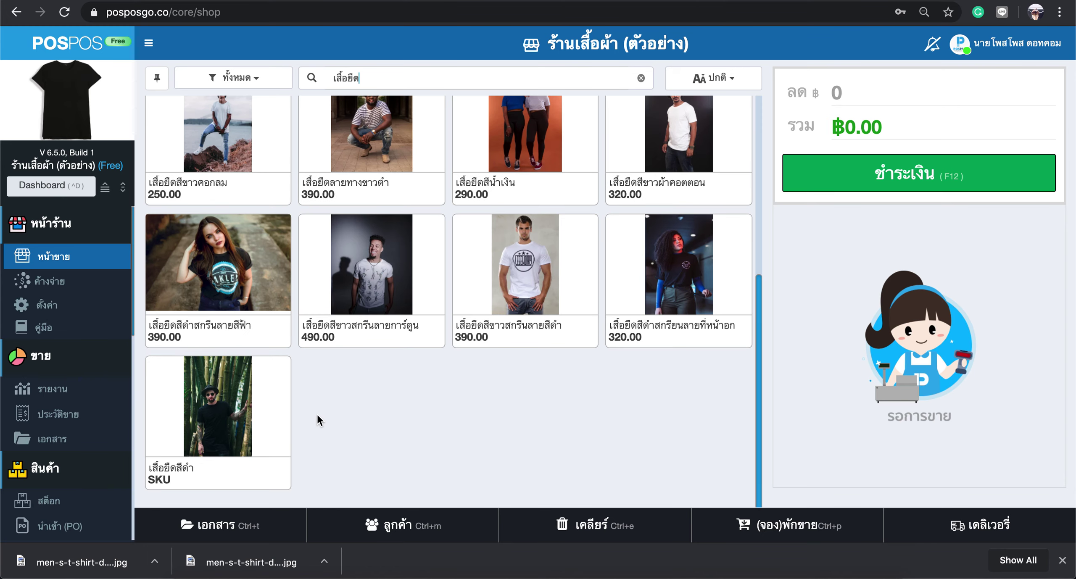
Add four black T-shirts (เสื้อยืดสีดำ) in size M to the sale
left_click(204, 426)
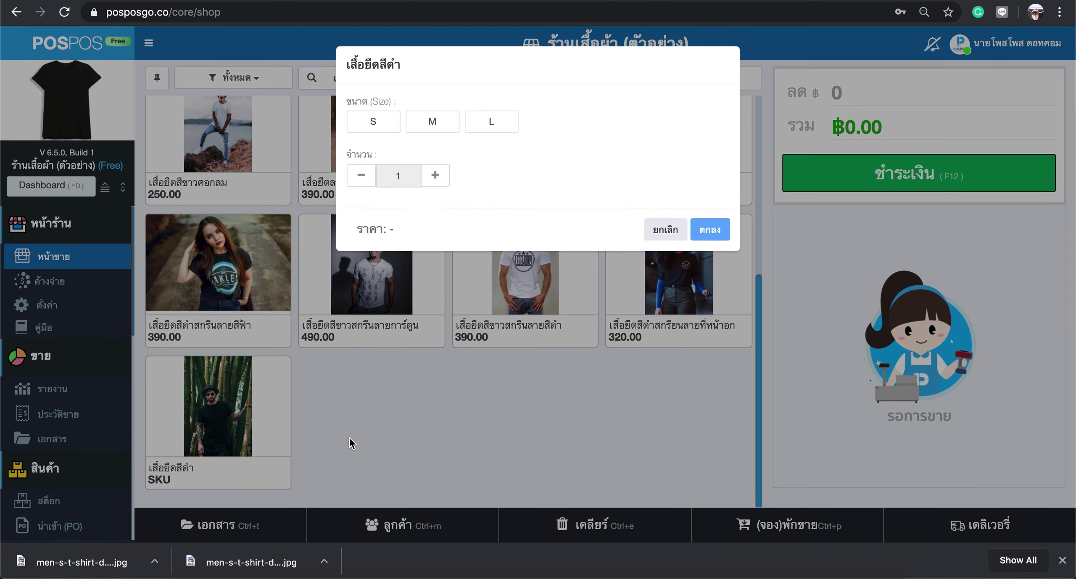
left_click(433, 122)
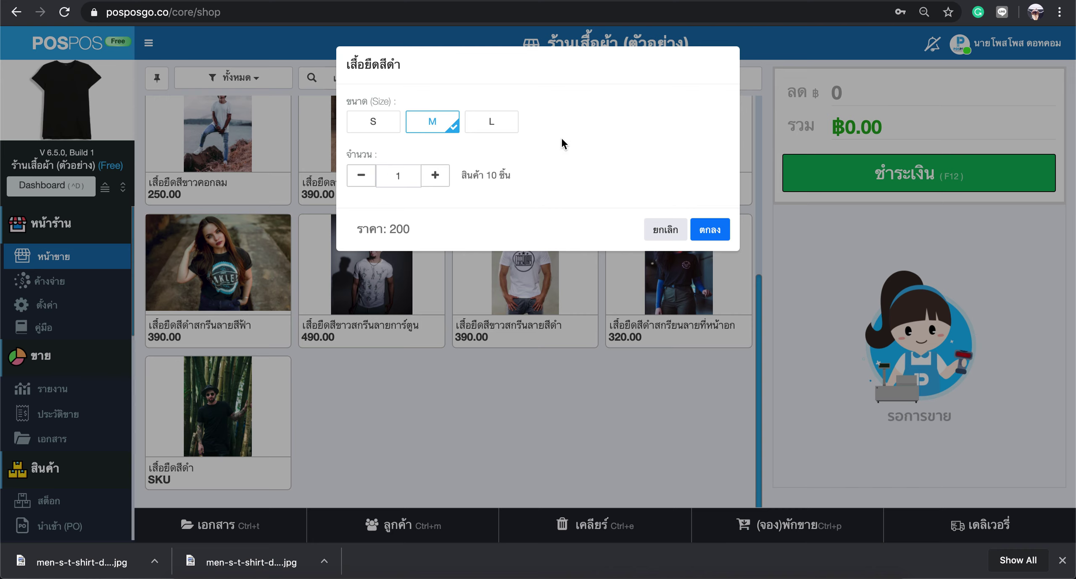
left_click(436, 175)
left_click(436, 175)
left_click(436, 175)
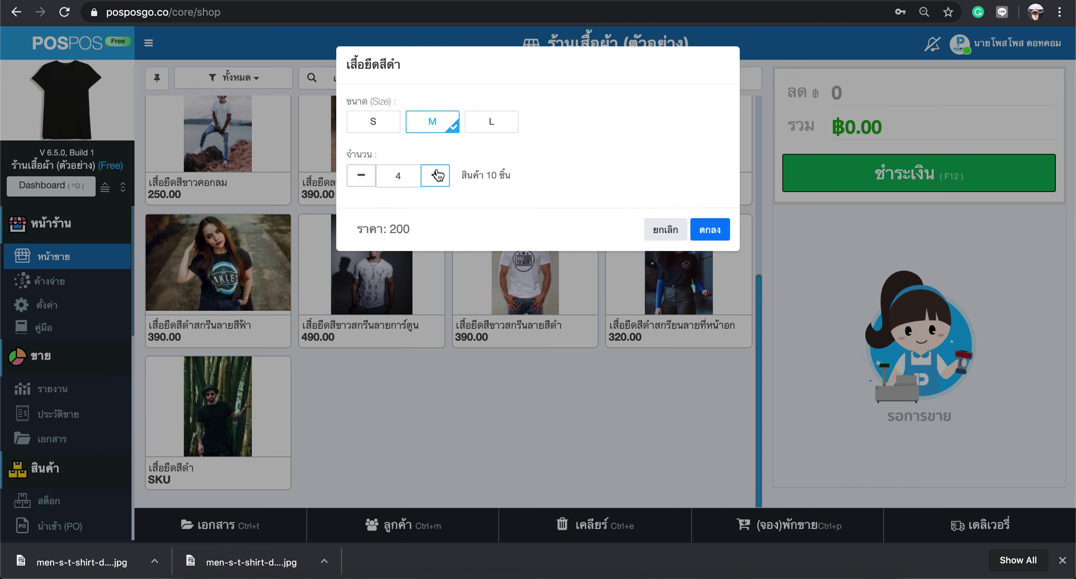
left_click(711, 230)
Add four black T-shirts (เสื้อยืดสีดำ) in size S to the sale
left_click(228, 449)
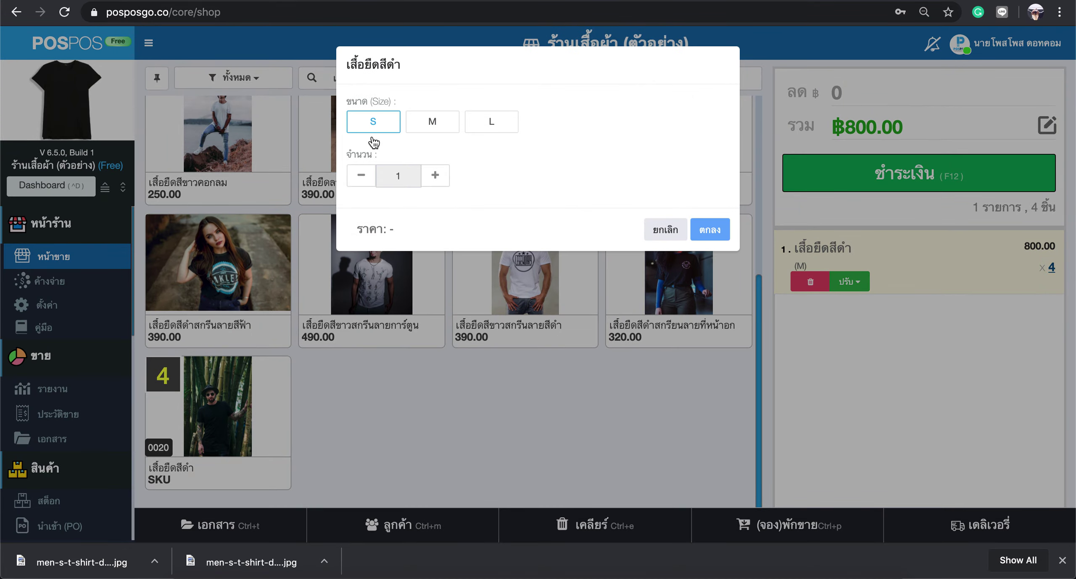
left_click(368, 126)
left_click(448, 177)
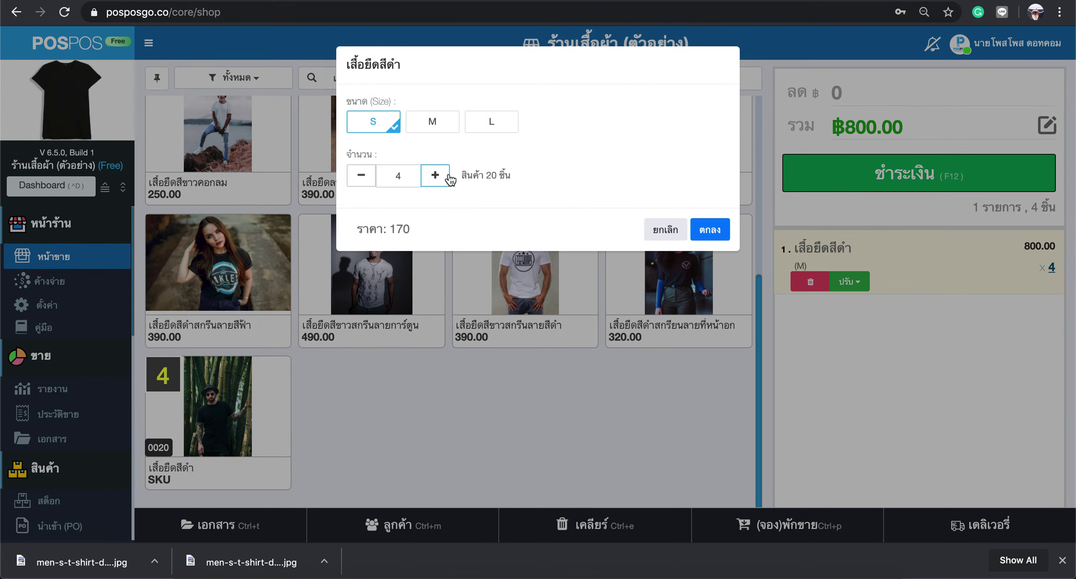
left_click(733, 233)
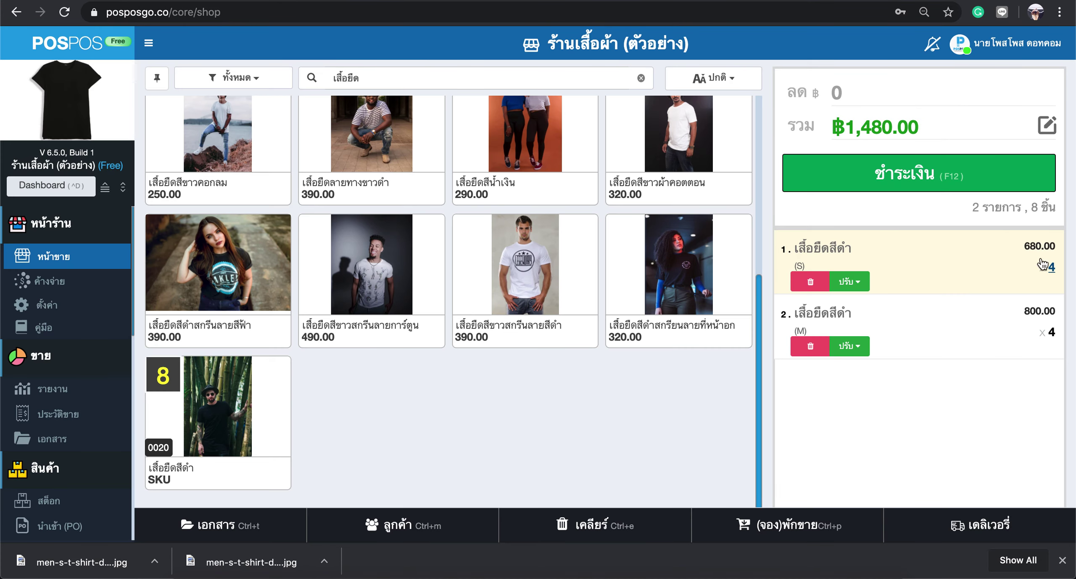
scroll(459, 420, "up", 6)
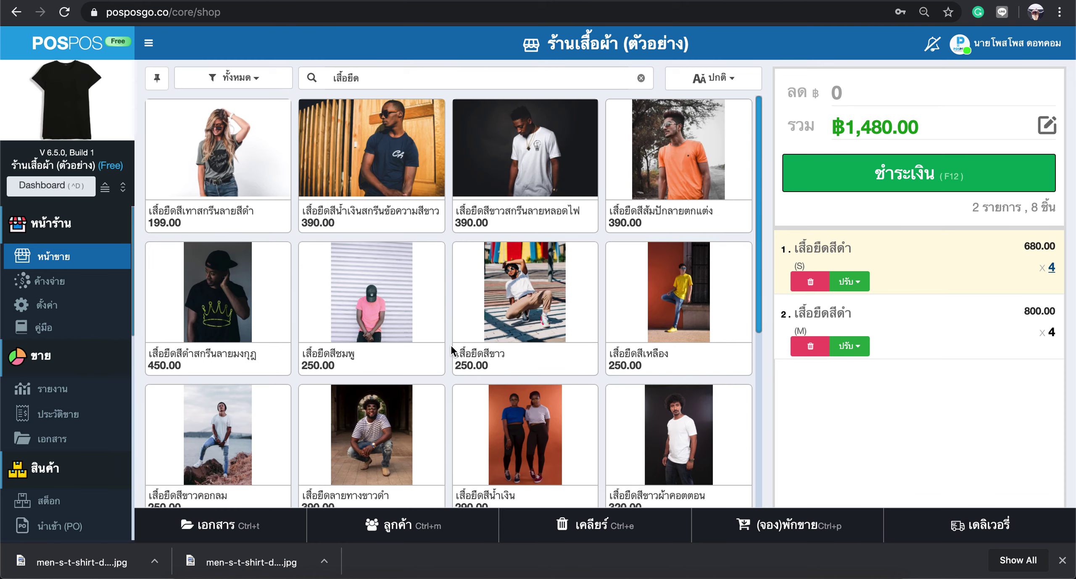
scroll(450, 345, "down", 6)
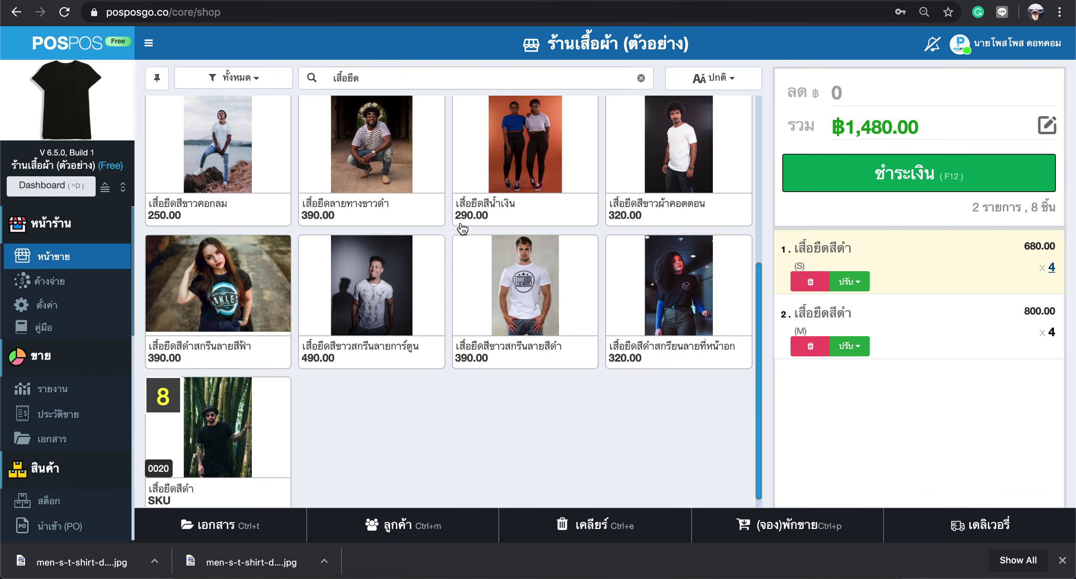
scroll(463, 230, "up", 5)
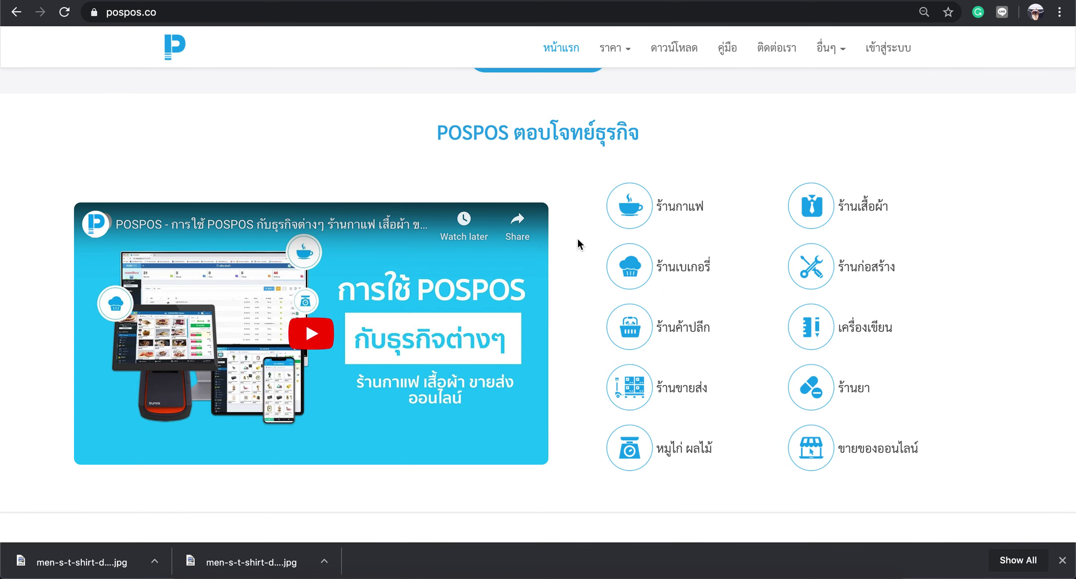
Look through the desktop and mobile POS sets and the point-of-sale equipment on the pospos.co homepage
scroll(843, 168, "up", 20)
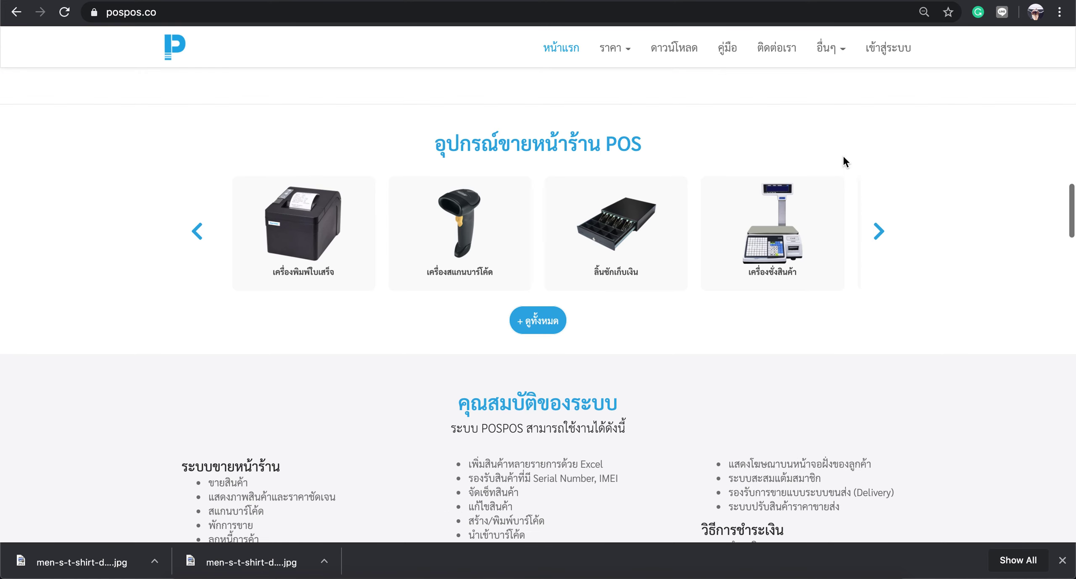
scroll(661, 508, "up", 8)
scroll(683, 206, "down", 4)
scroll(622, 391, "down", 10)
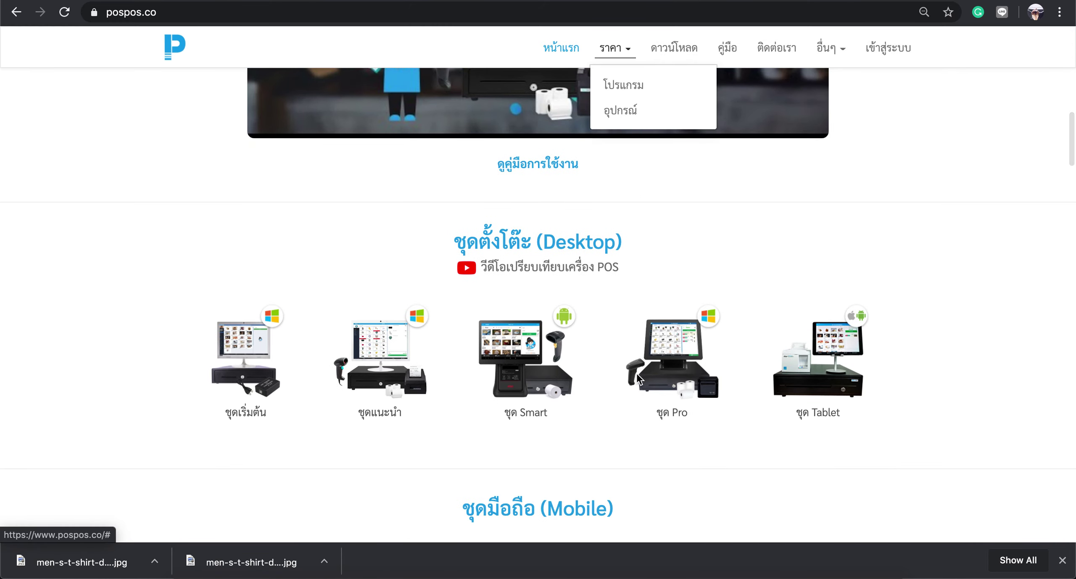
scroll(639, 305, "down", 7)
scroll(635, 406, "up", 4)
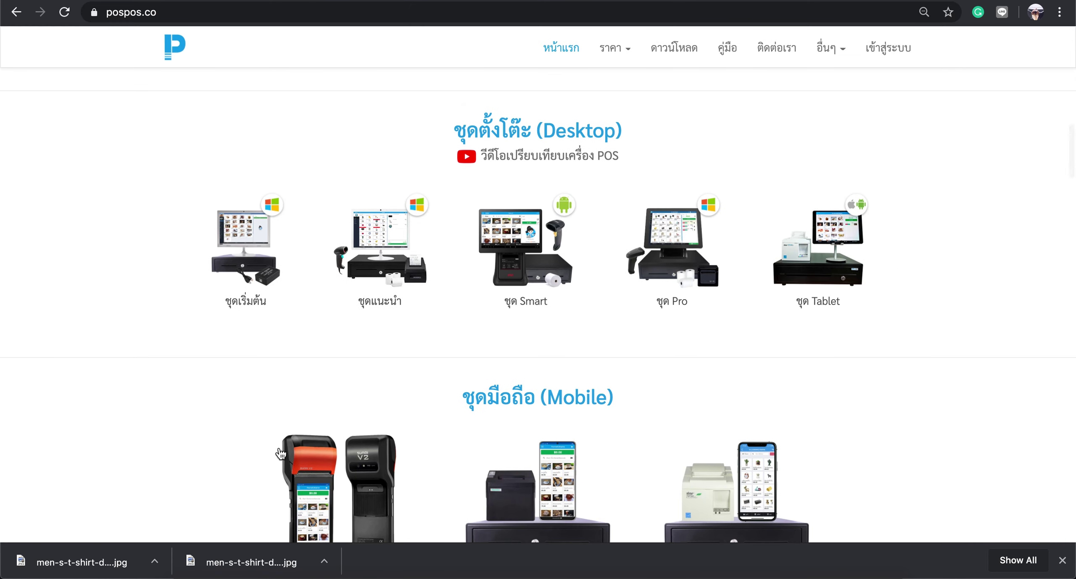
scroll(278, 441, "down", 5)
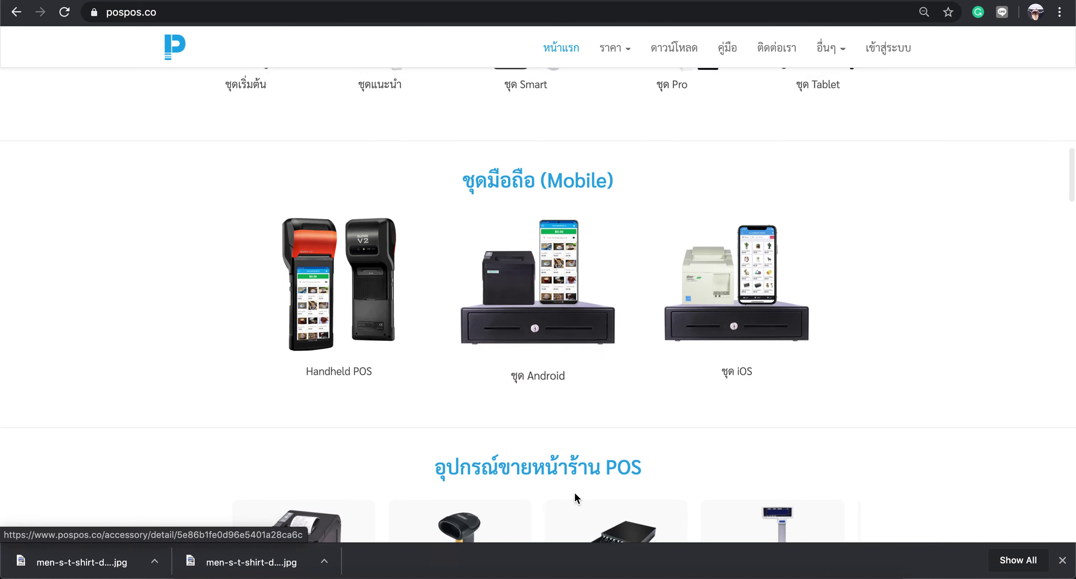
Review the point-of-sale equipment section and the mobile and desktop POS sets above it on the homepage
scroll(573, 492, "down", 7)
scroll(575, 492, "up", 2)
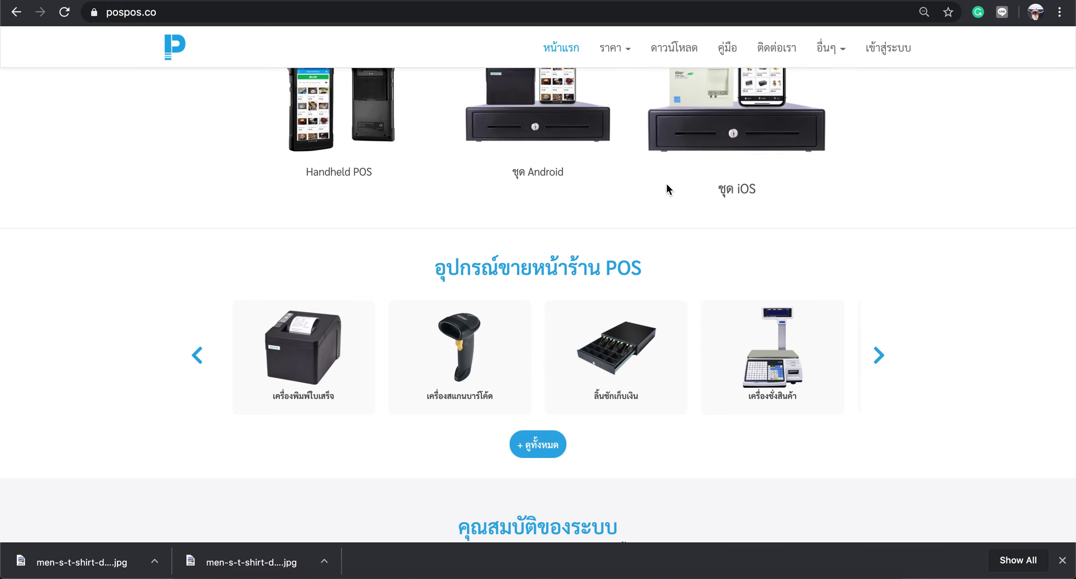
scroll(666, 182, "up", 3)
scroll(664, 160, "up", 5)
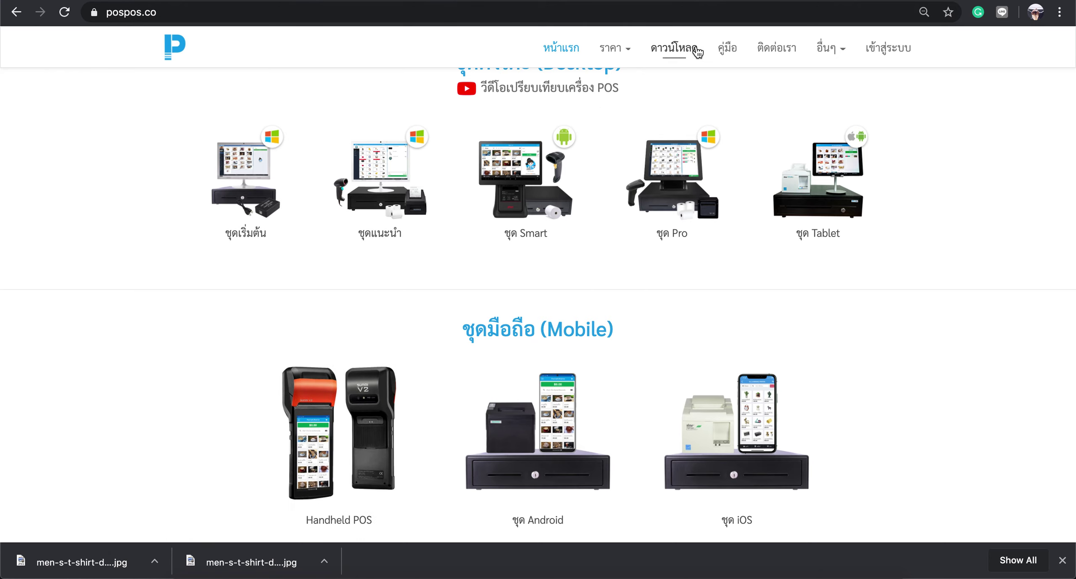
Open the package pricing page and check which packages include the SKU product system (ระบบสินค้า SKU)
mouse_move(619, 51)
left_click(635, 96)
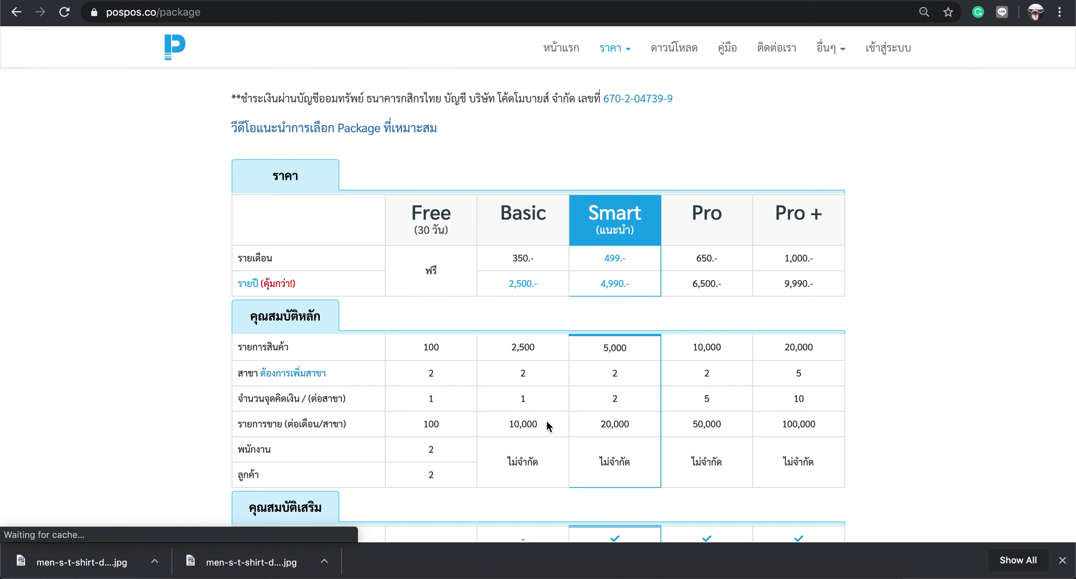
scroll(529, 379, "down", 5)
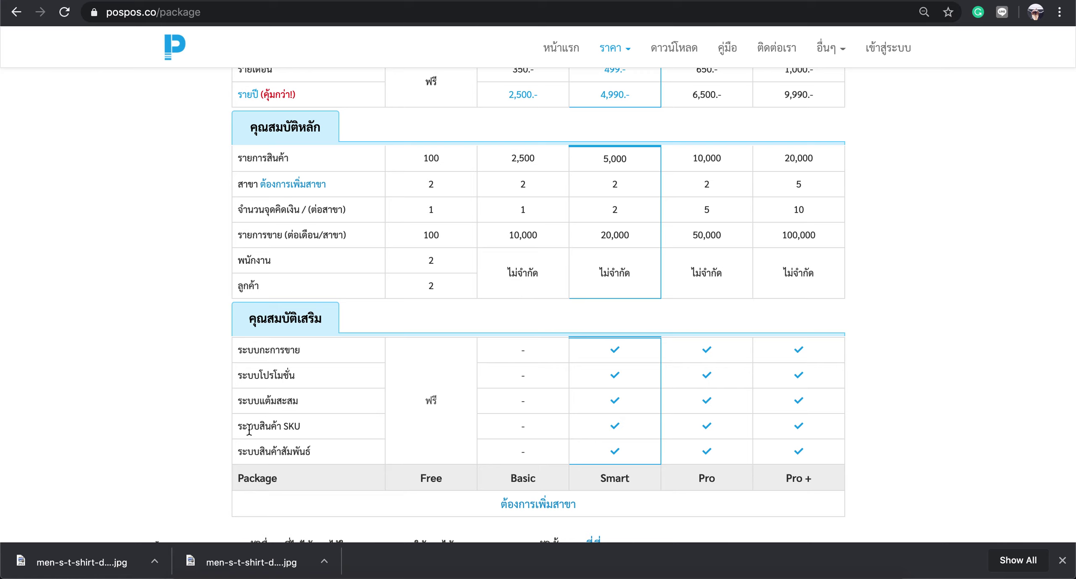
scroll(298, 384, "up", 5)
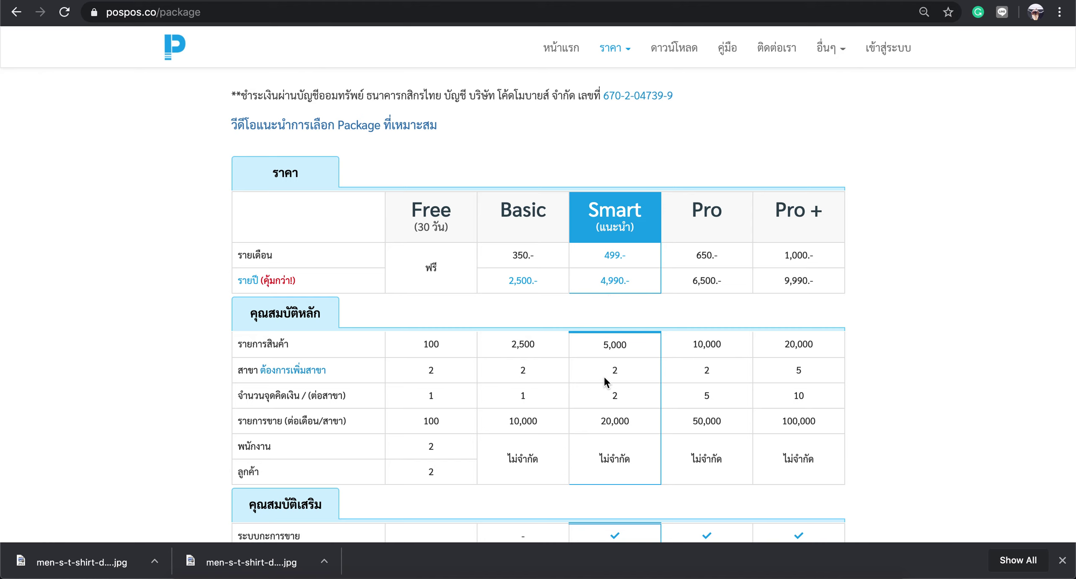
Look over the package comparison table and the notes beneath it, and return to the homepage (หน้าแรก)
scroll(605, 380, "down", 3)
scroll(885, 350, "down", 5)
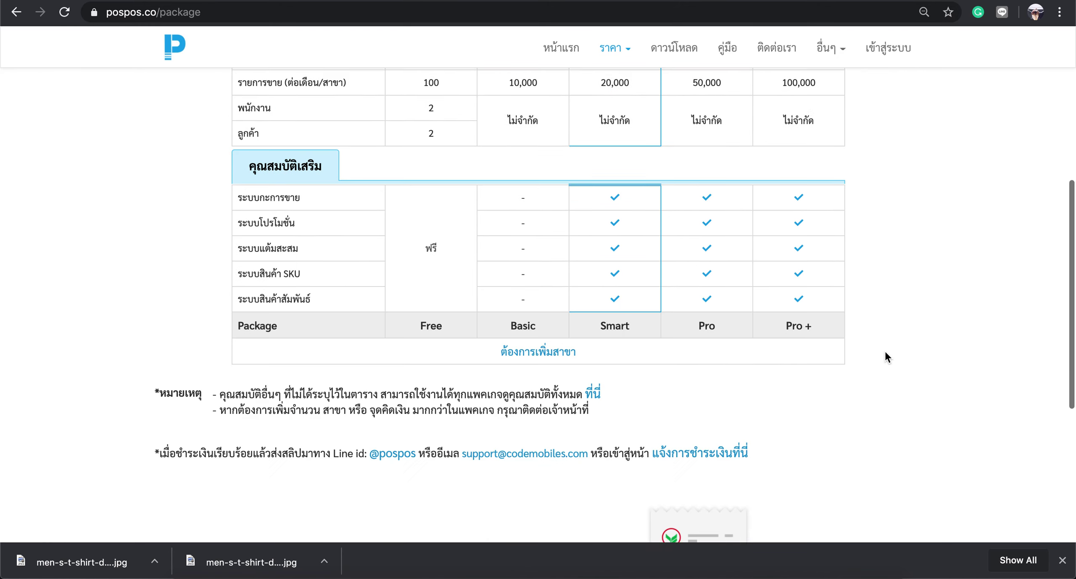
scroll(884, 350, "up", 10)
scroll(621, 216, "down", 1)
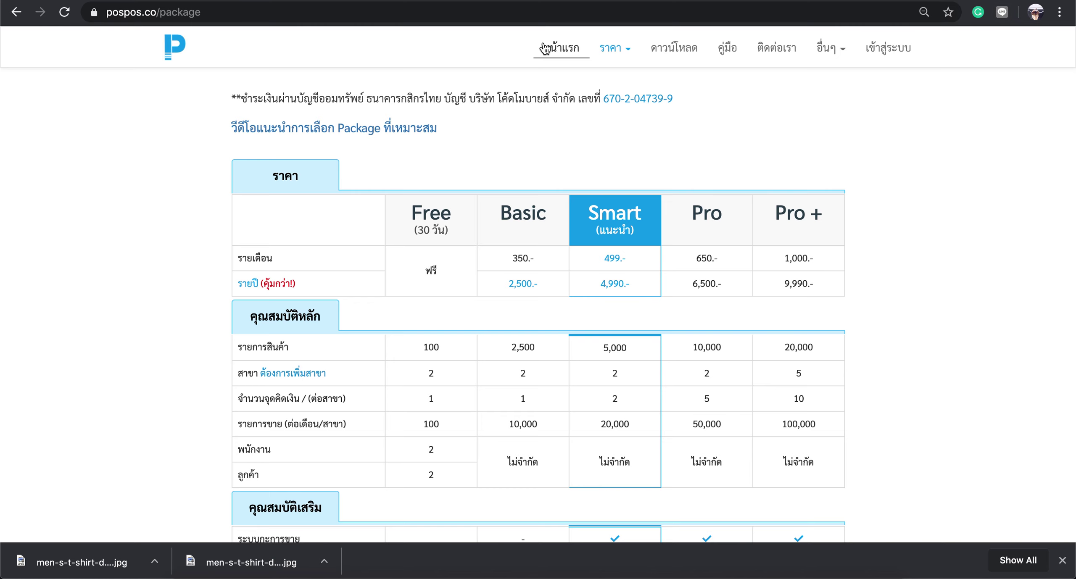
left_click(561, 47)
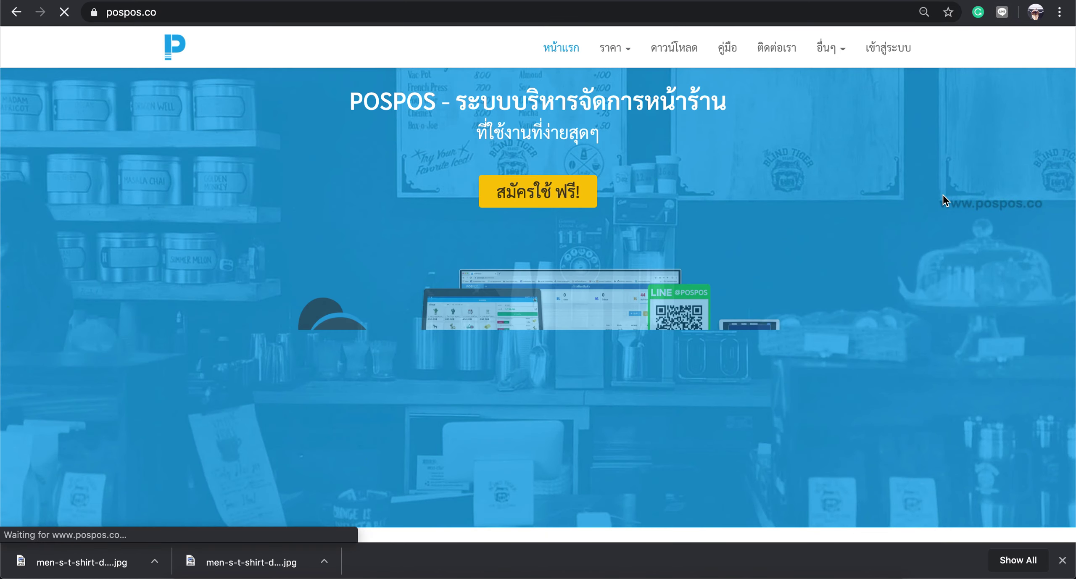